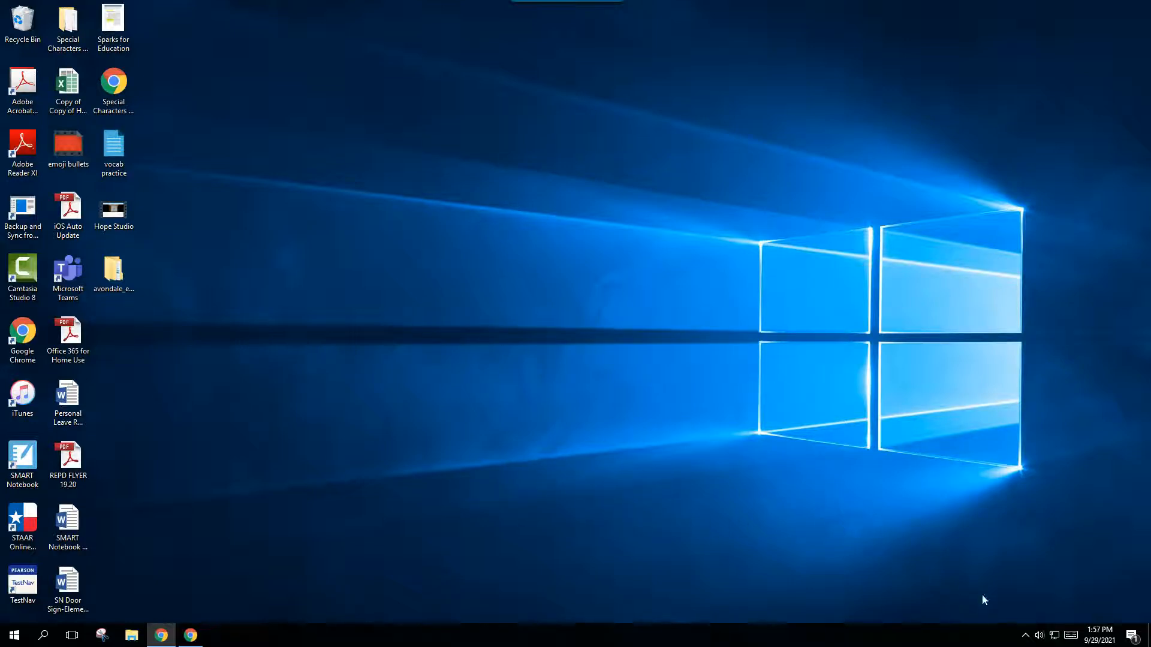
pyautogui.click(1027, 637)
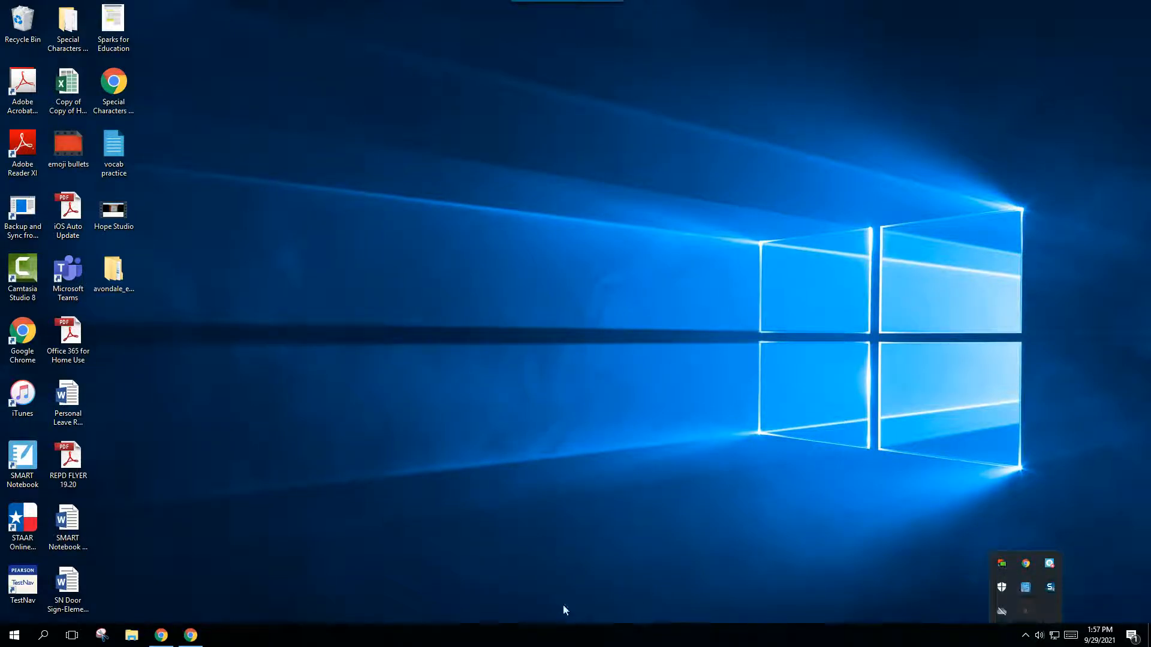
pyautogui.click(372, 593)
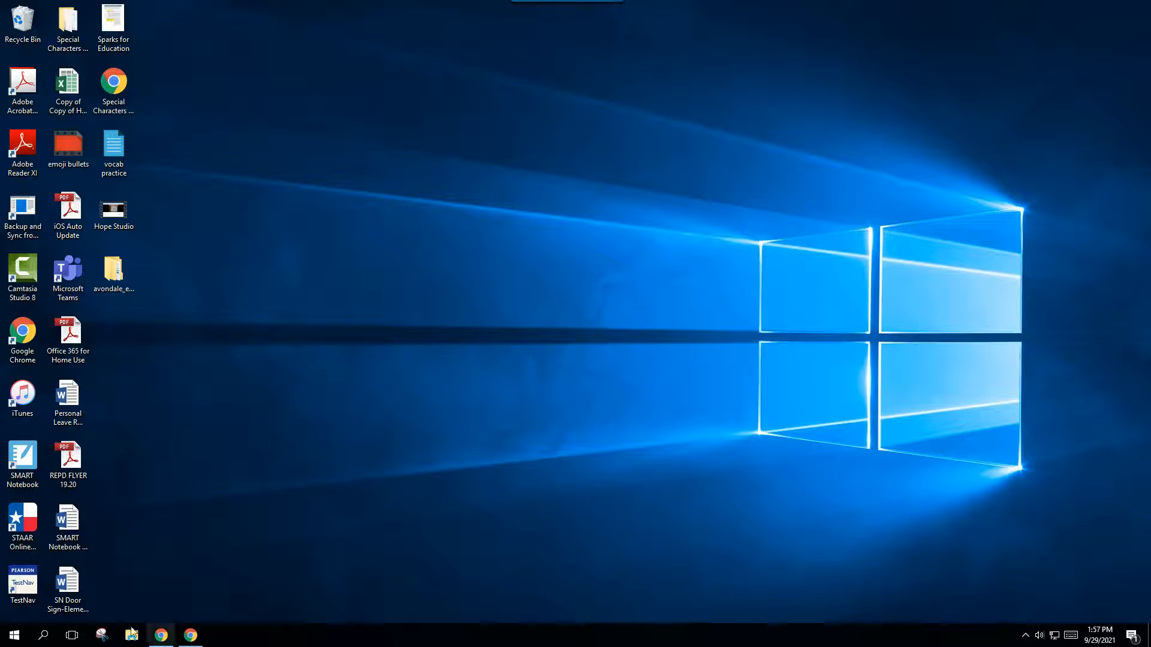
# - Search the computer for "drive" and launch the Google Drive desktop app
pyautogui.click(12, 637)
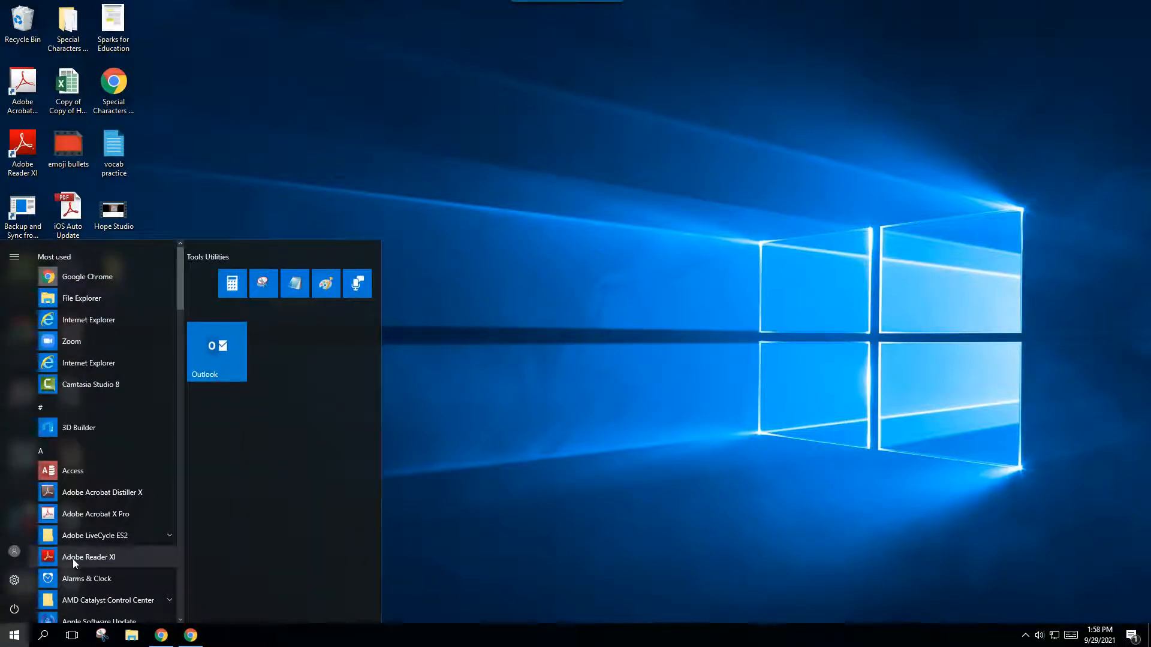
pyautogui.write('drive')
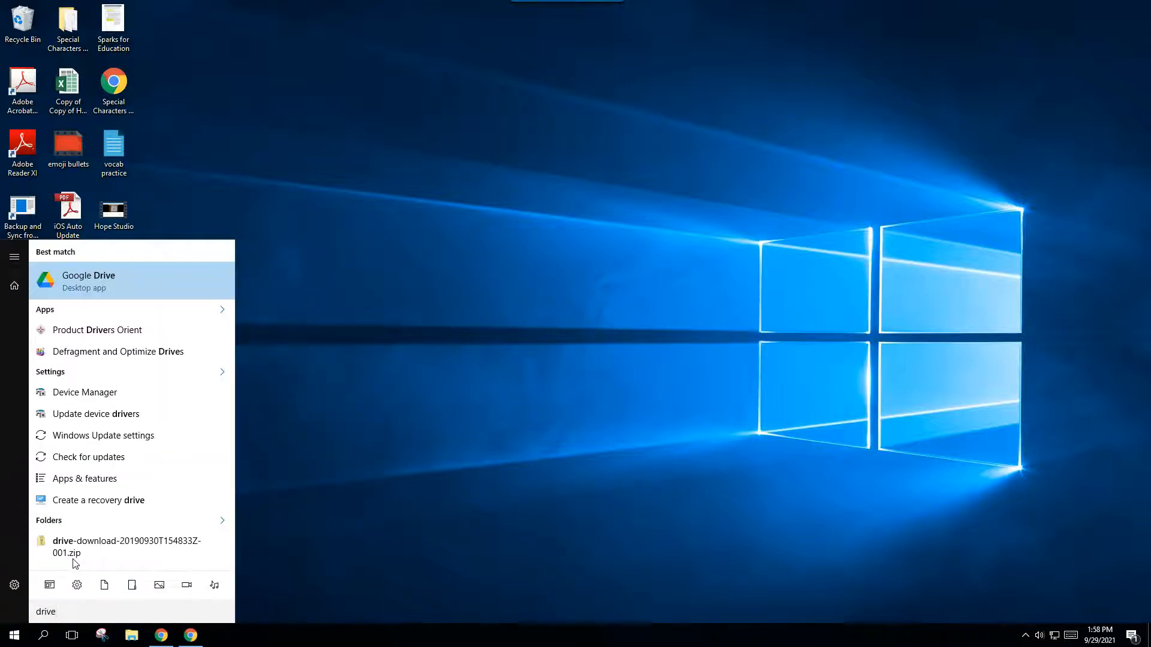
pyautogui.click(114, 283)
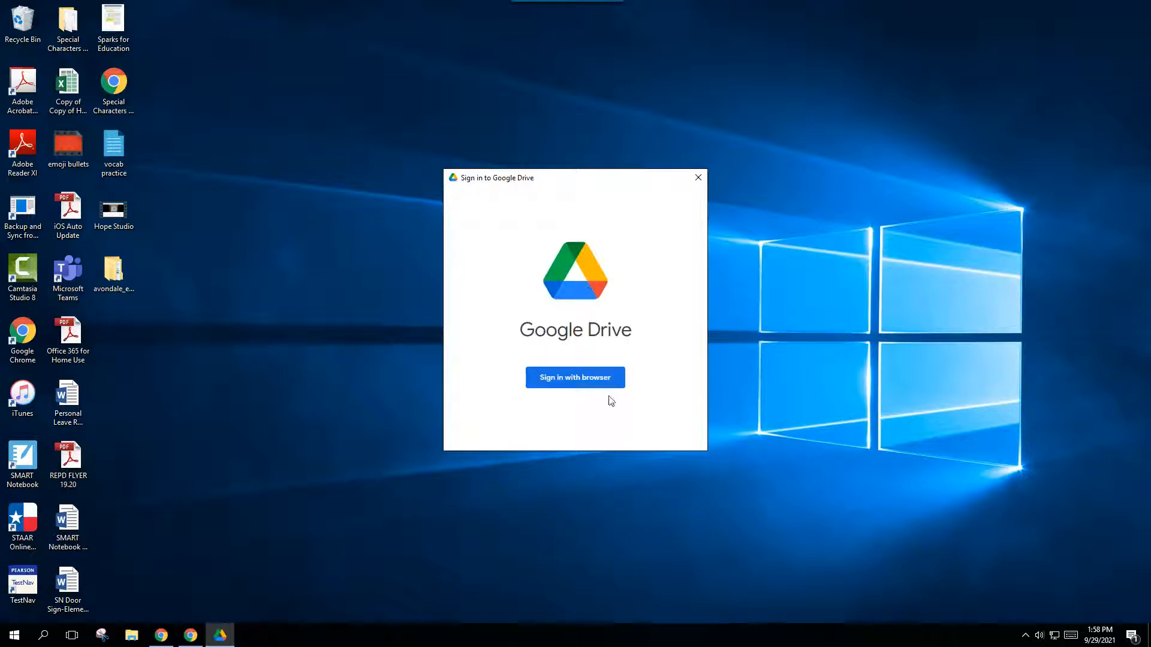
# - Sign in to Google Drive for desktop through the browser with the listed account, and close the browser window
pyautogui.click(583, 380)
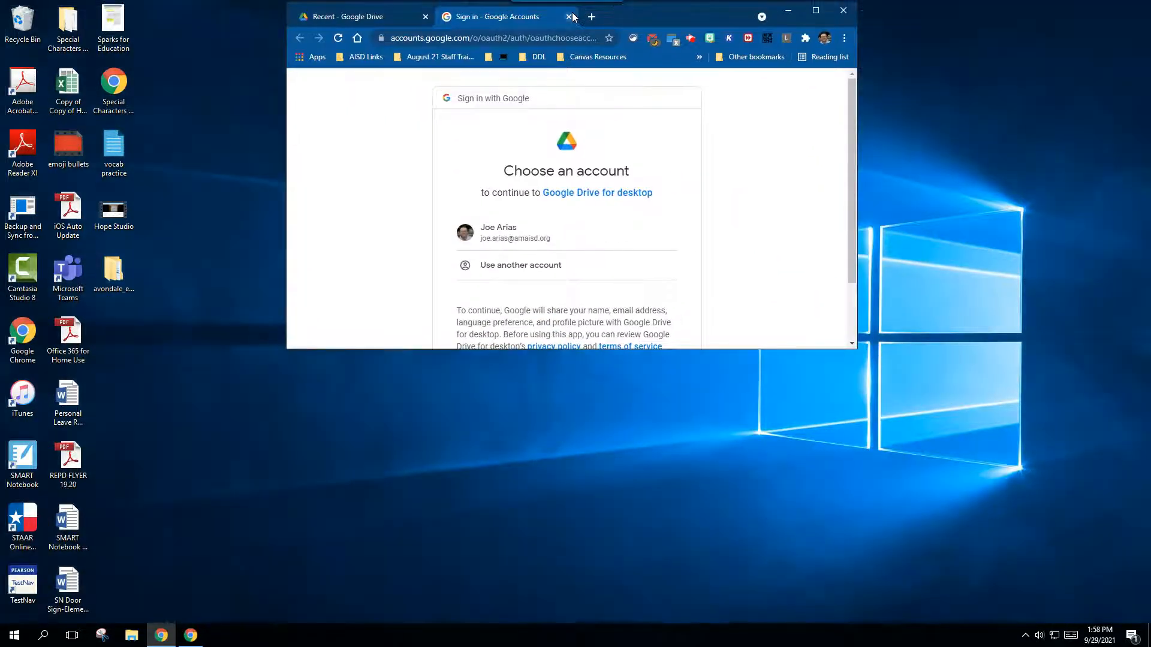
pyautogui.doubleClick(654, 10)
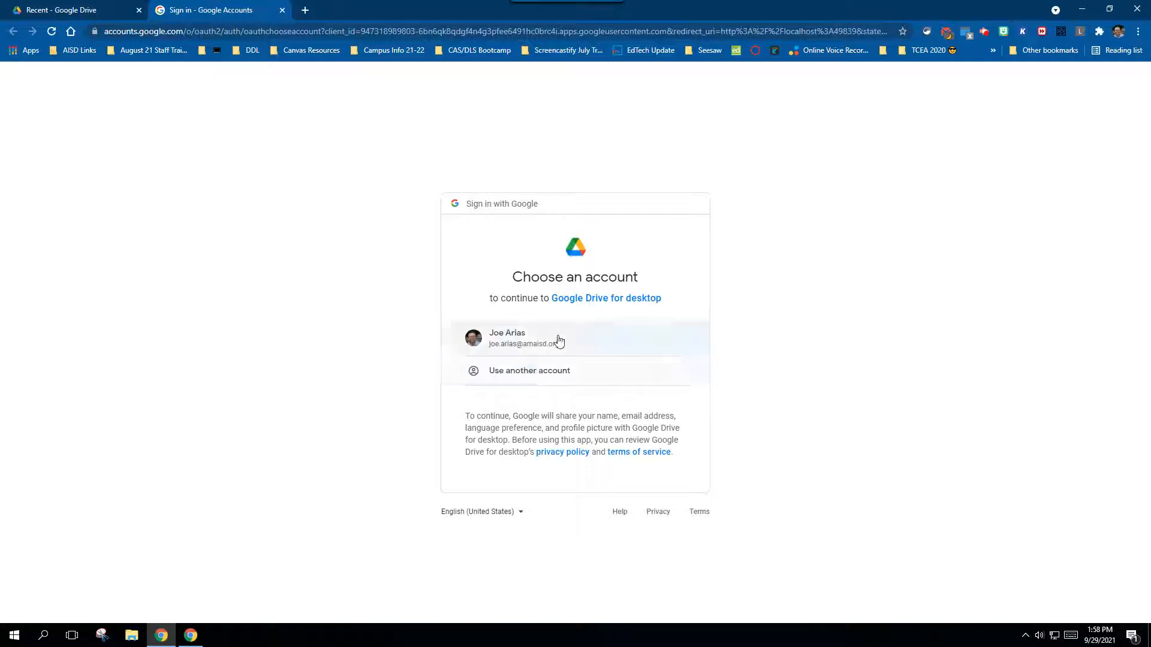
pyautogui.click(539, 347)
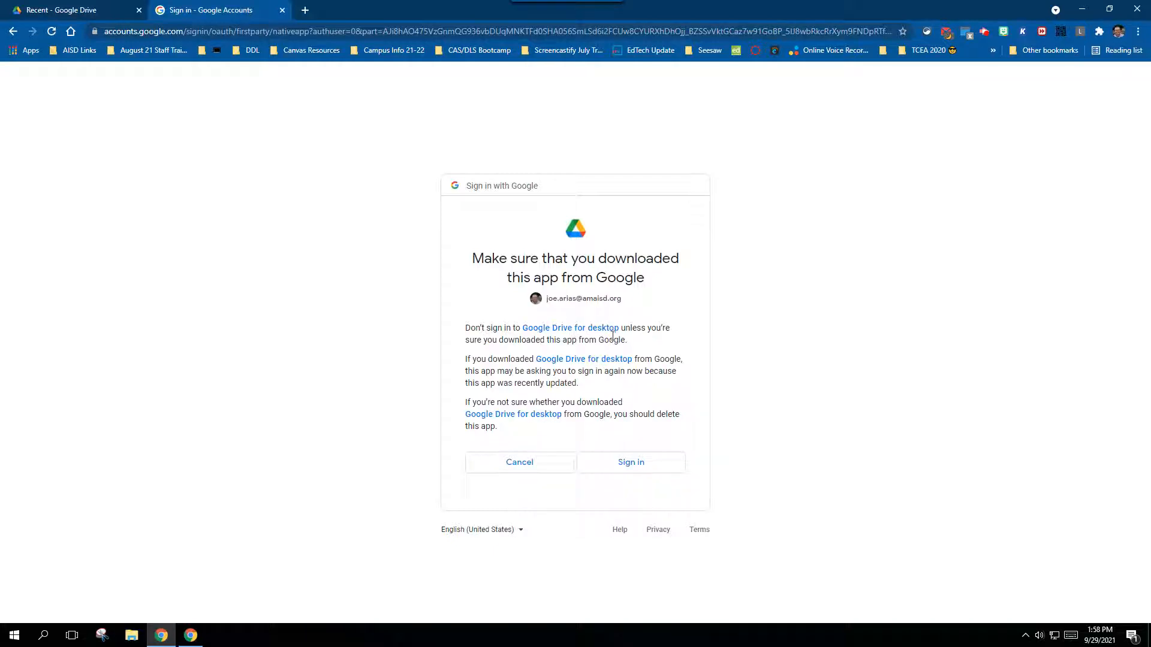
pyautogui.click(631, 462)
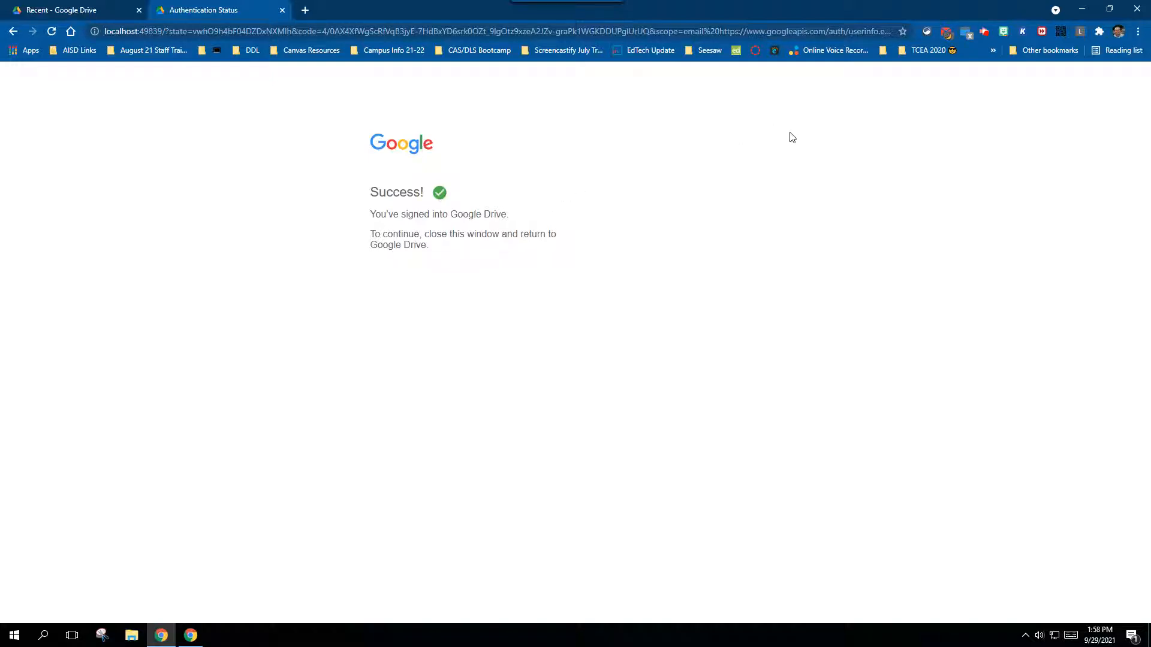
pyautogui.click(1138, 7)
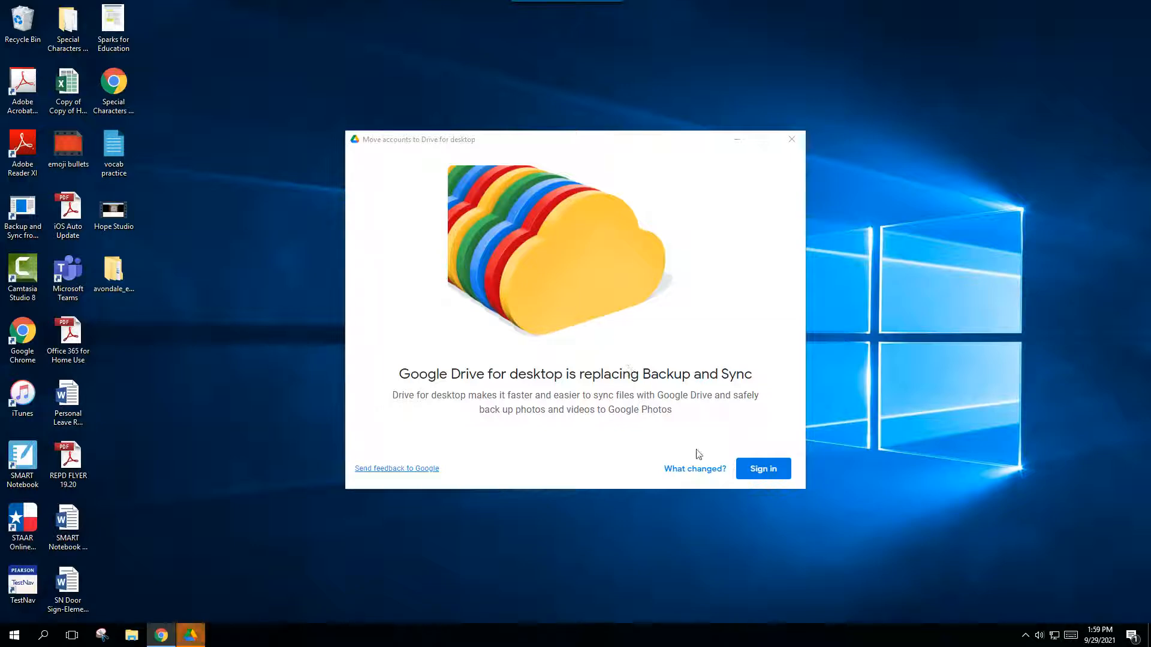
# - Sign in to move the found Backup and Sync account to Drive for desktop and run the folder check with its window minimized
pyautogui.click(759, 470)
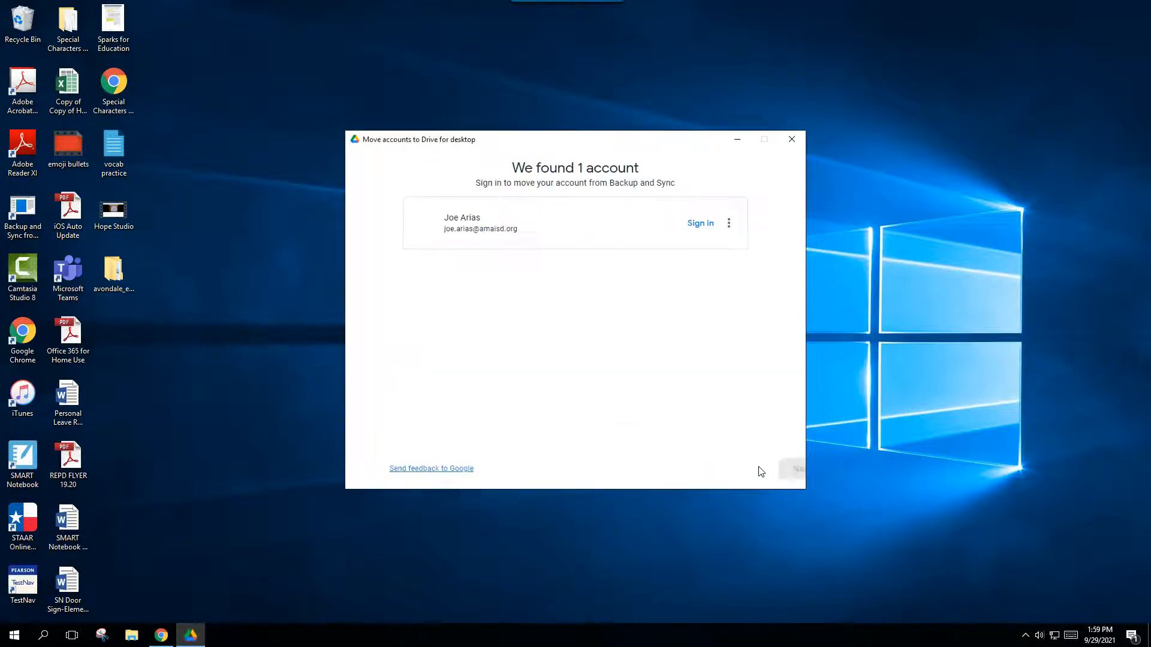
pyautogui.click(691, 225)
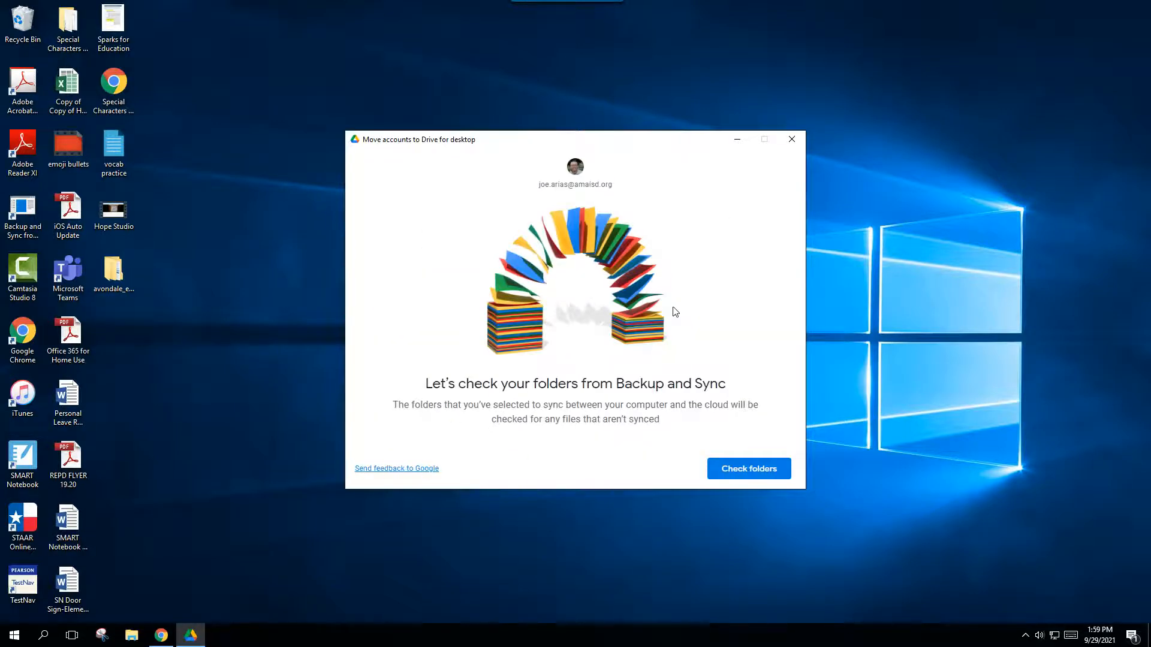
pyautogui.click(737, 474)
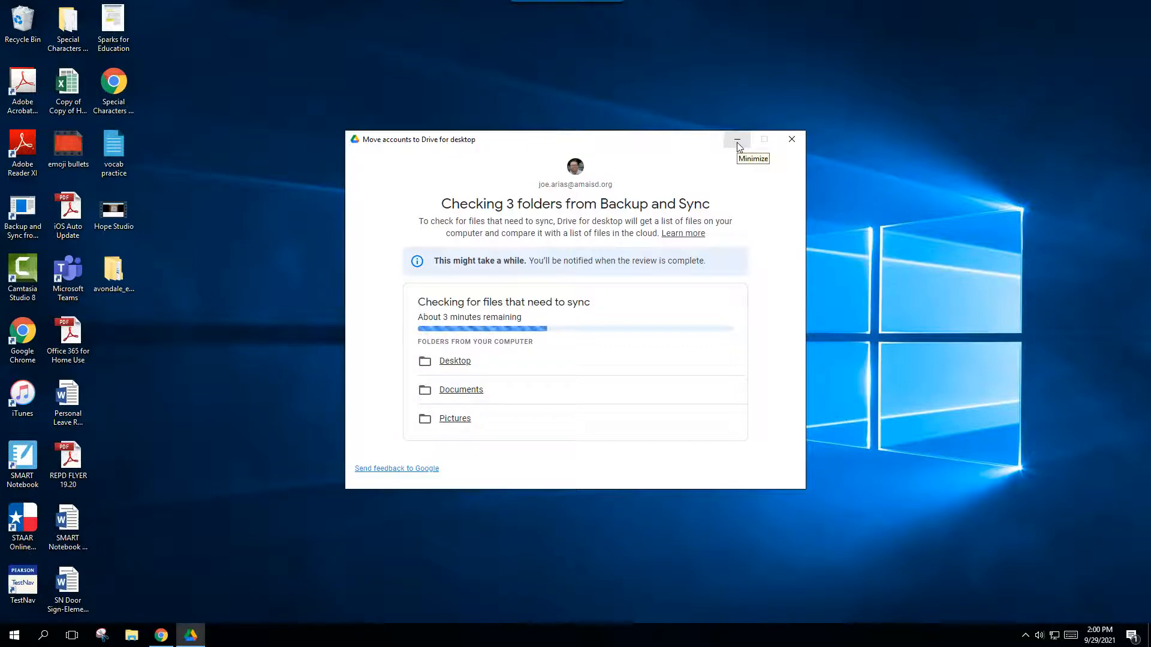
pyautogui.click(738, 143)
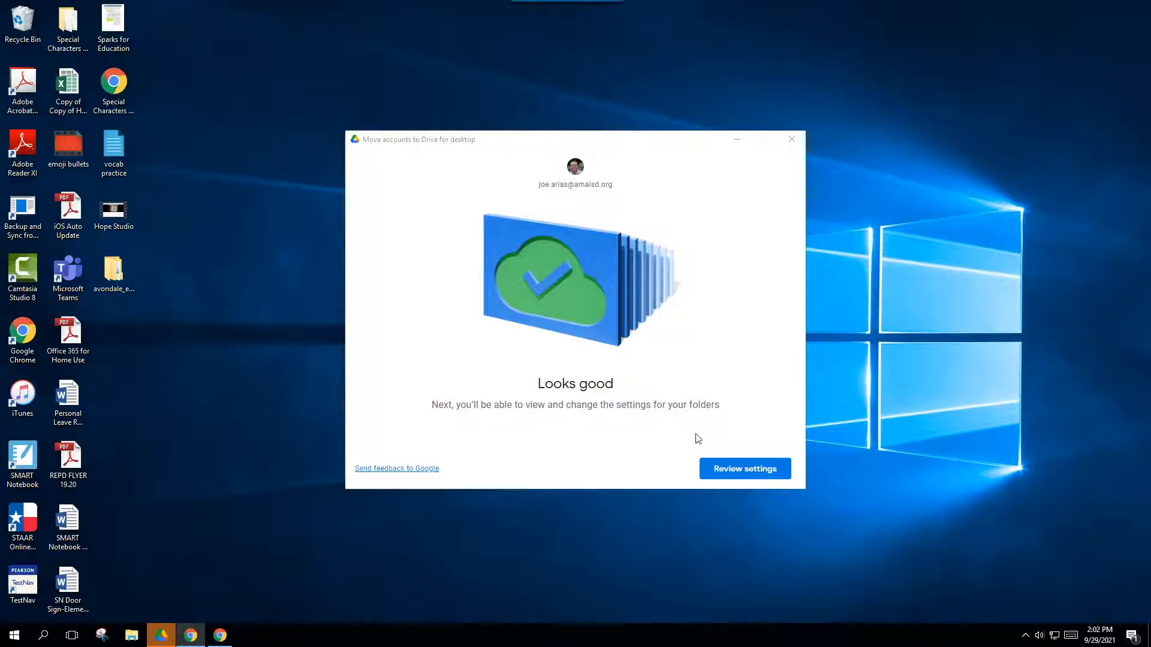
# - Review the folder settings, choose to sync with Google Drive only, and save the Drive for desktop settings
pyautogui.click(744, 470)
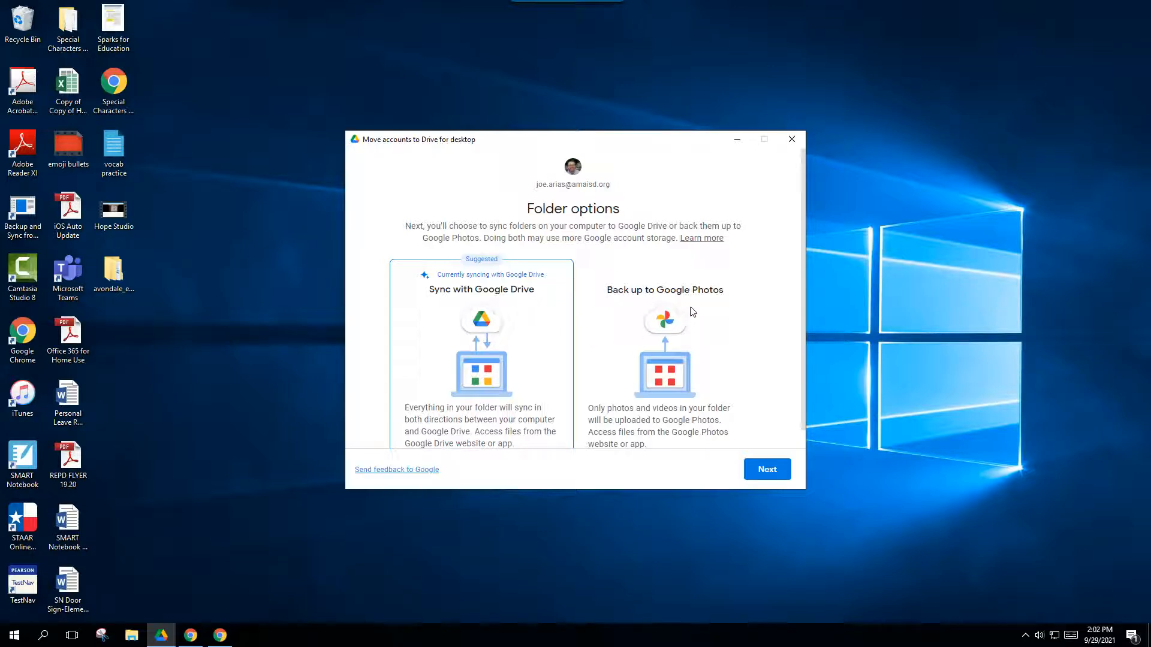
pyautogui.click(763, 476)
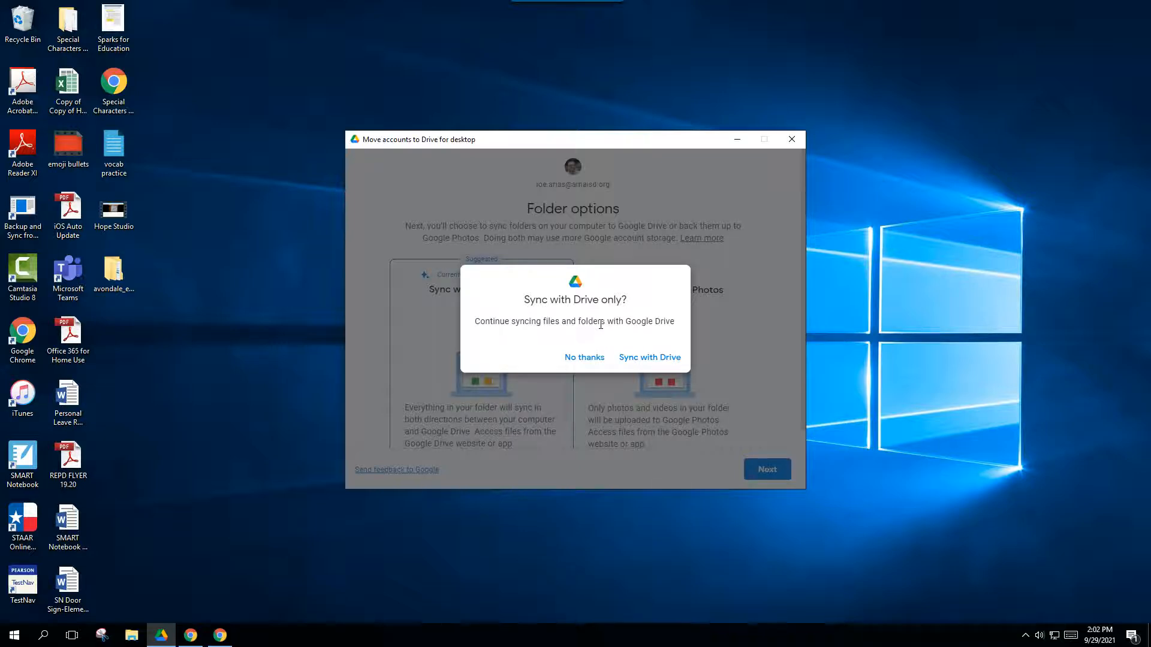
pyautogui.click(638, 359)
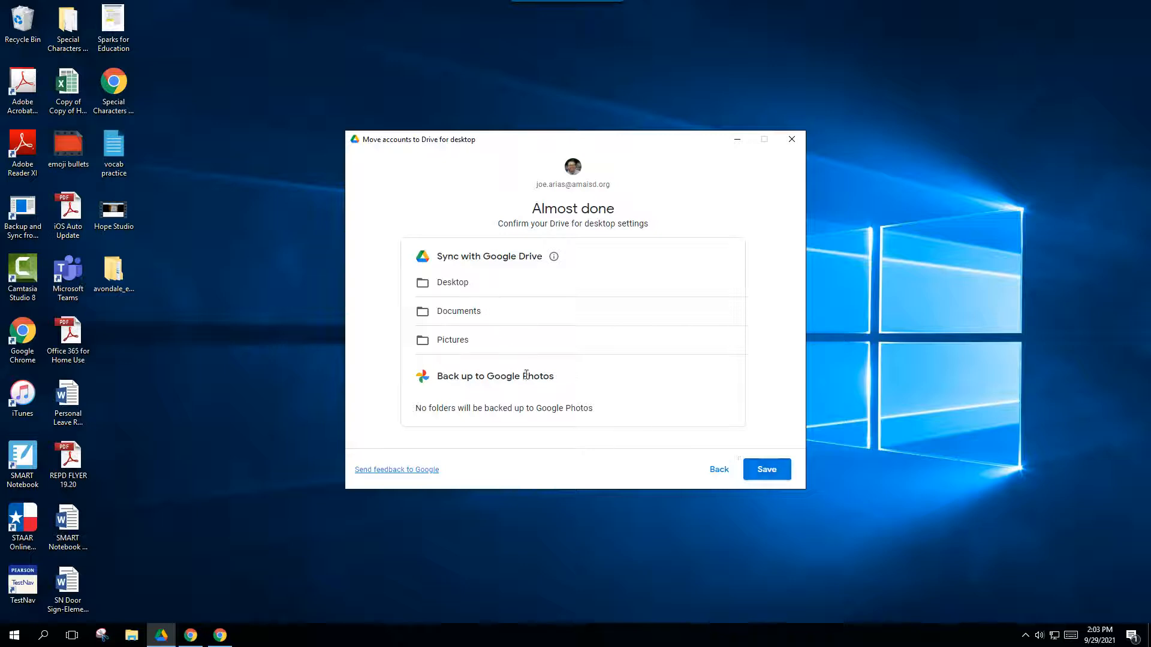
pyautogui.click(772, 470)
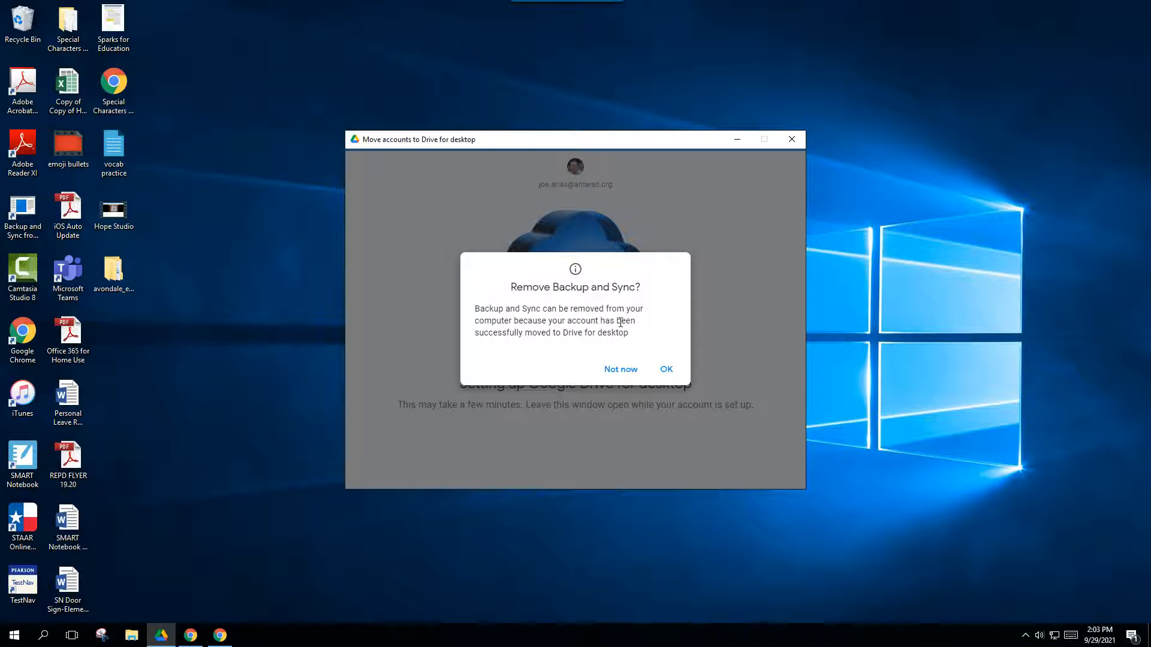
# - Agree to remove Backup and Sync, and open the Drive for desktop preferences without taking the tour
pyautogui.click(667, 370)
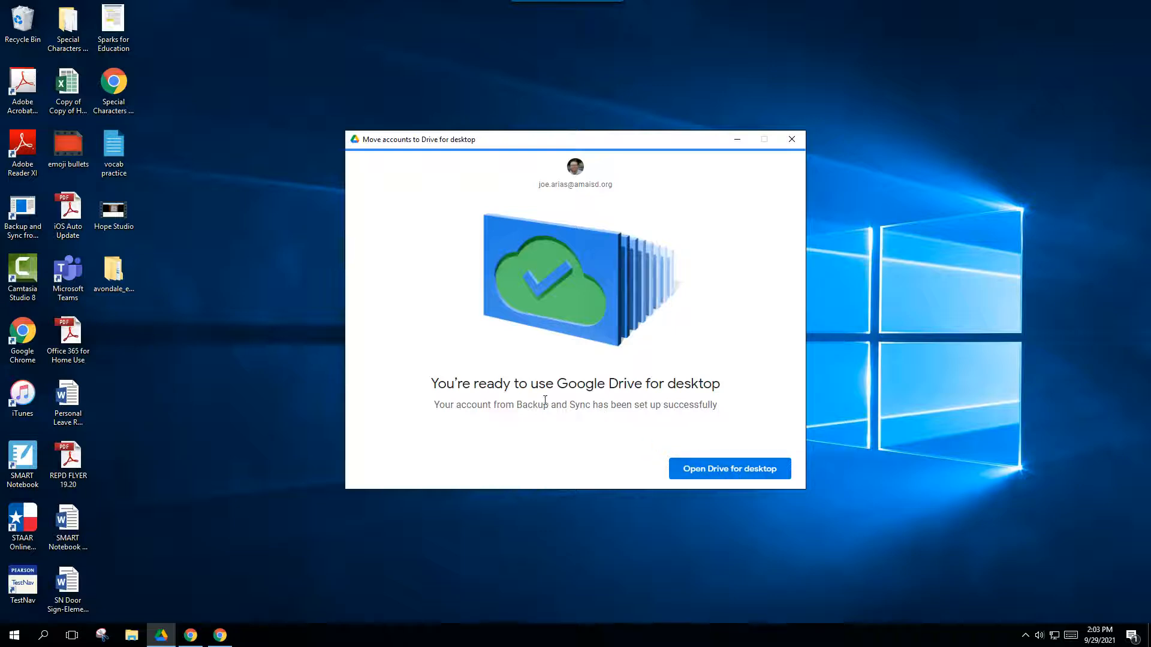
pyautogui.click(724, 475)
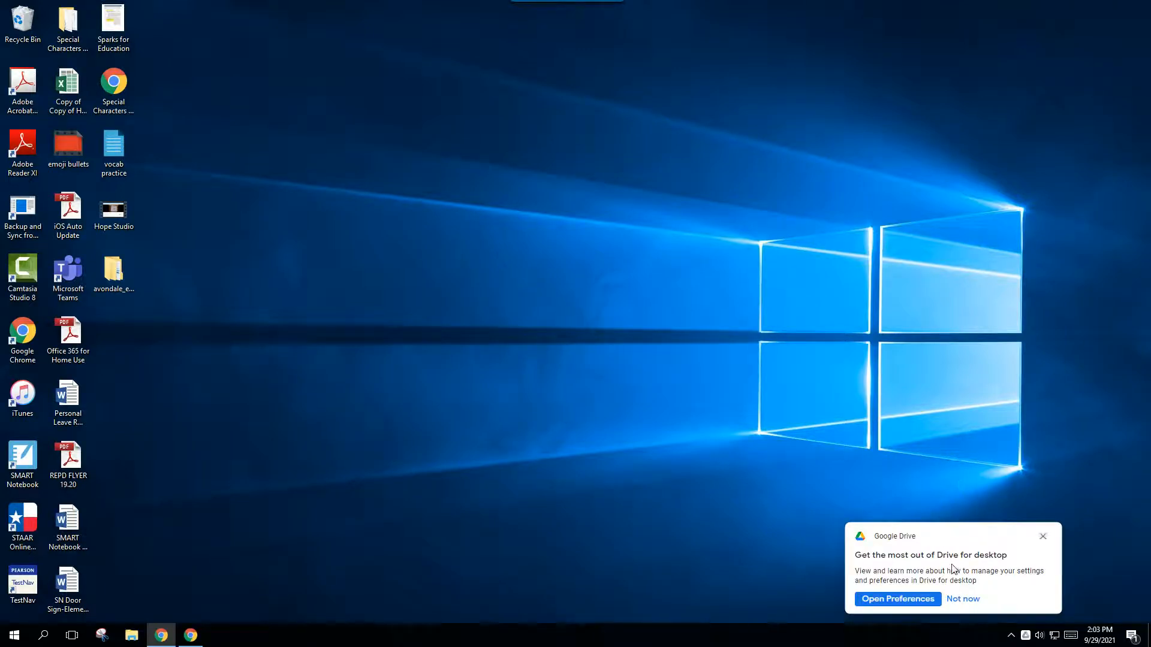
pyautogui.click(900, 599)
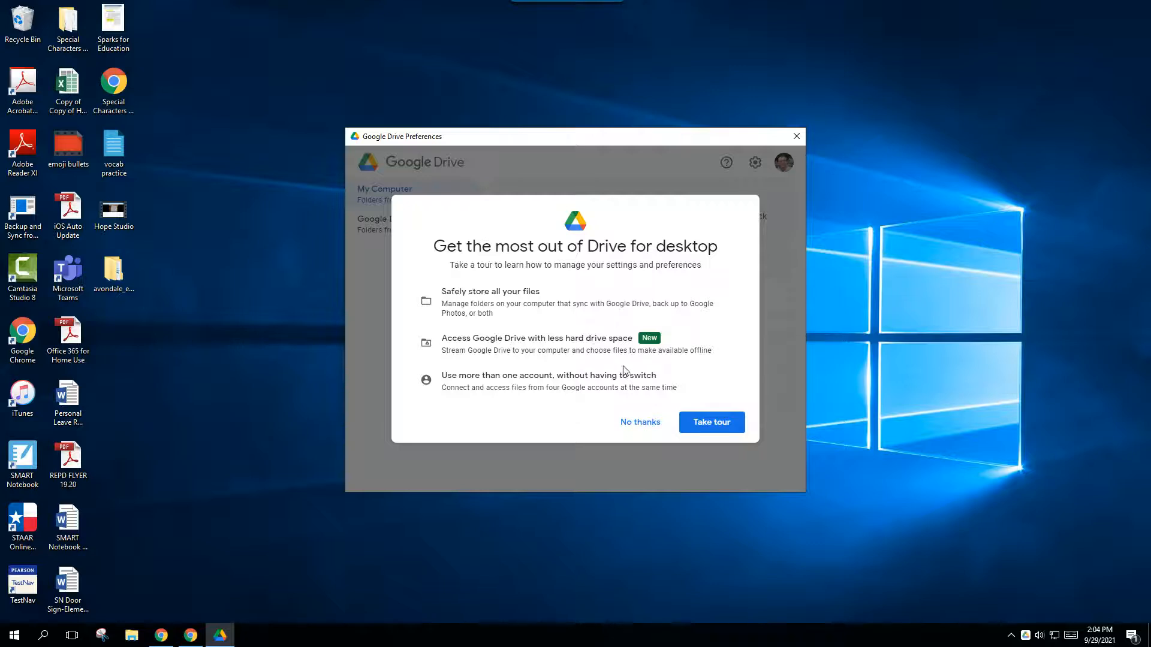
pyautogui.click(646, 425)
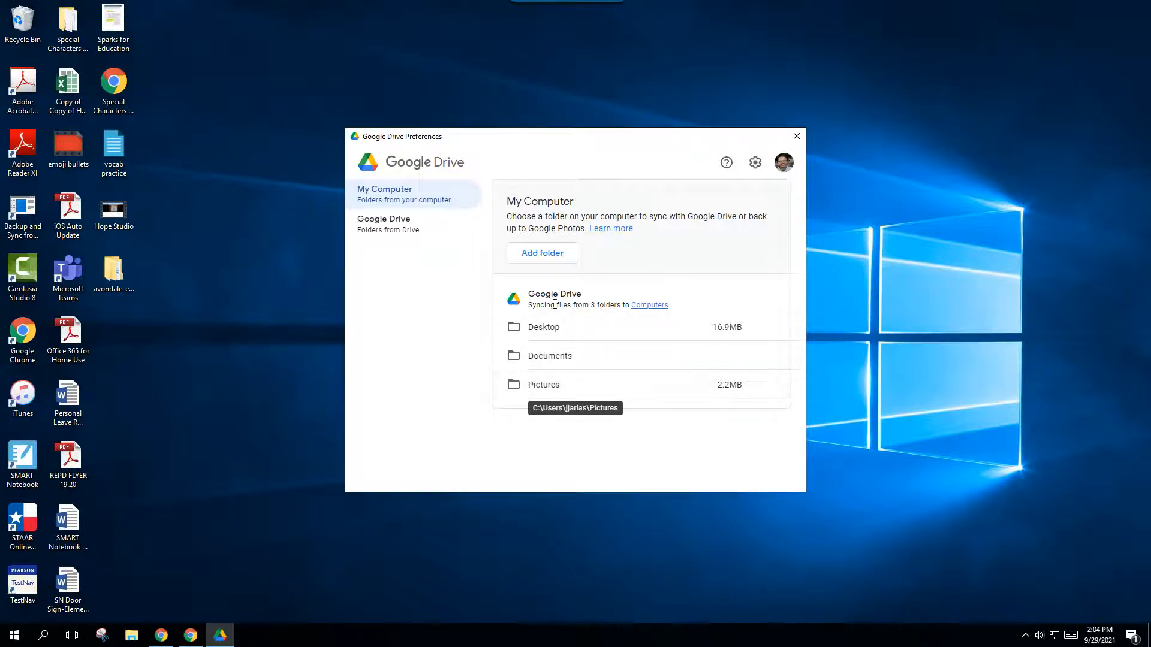
# - Add the computer's Music folder with the Sync with Google Drive option and save the preferences
pyautogui.click(547, 258)
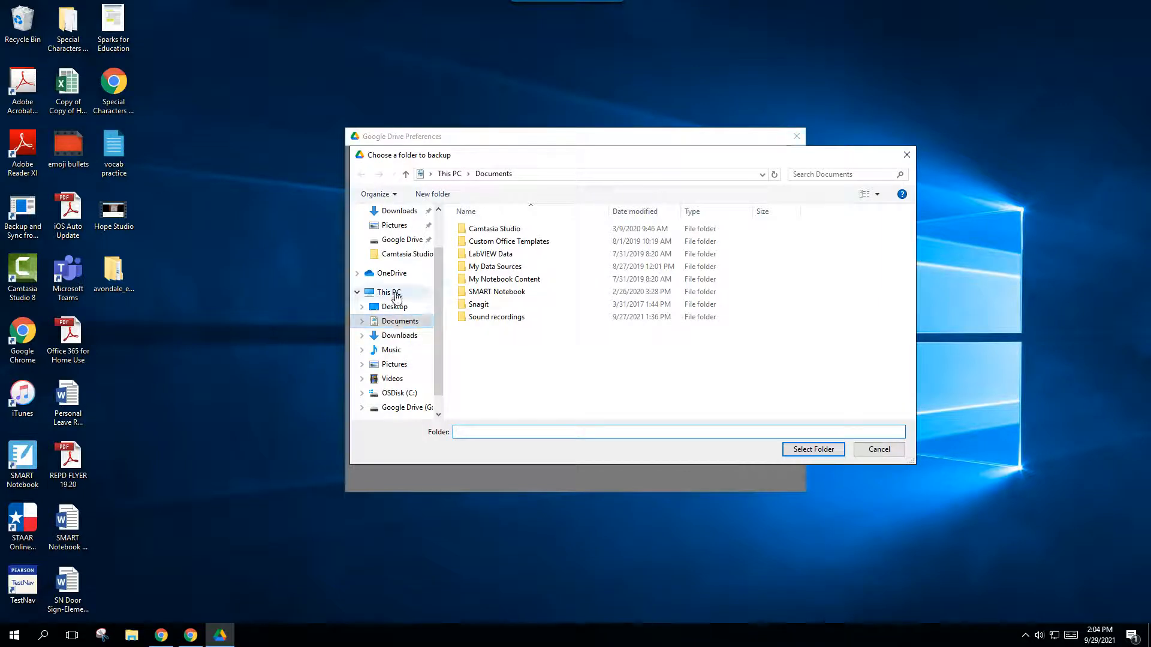
pyautogui.click(392, 351)
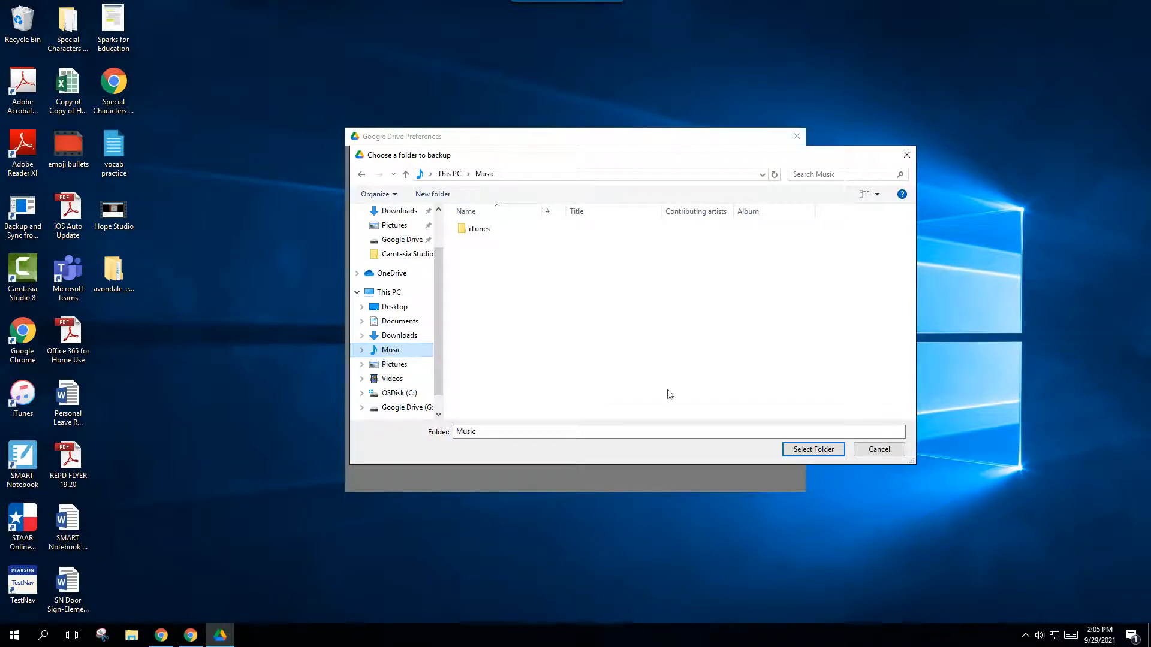
pyautogui.click(815, 451)
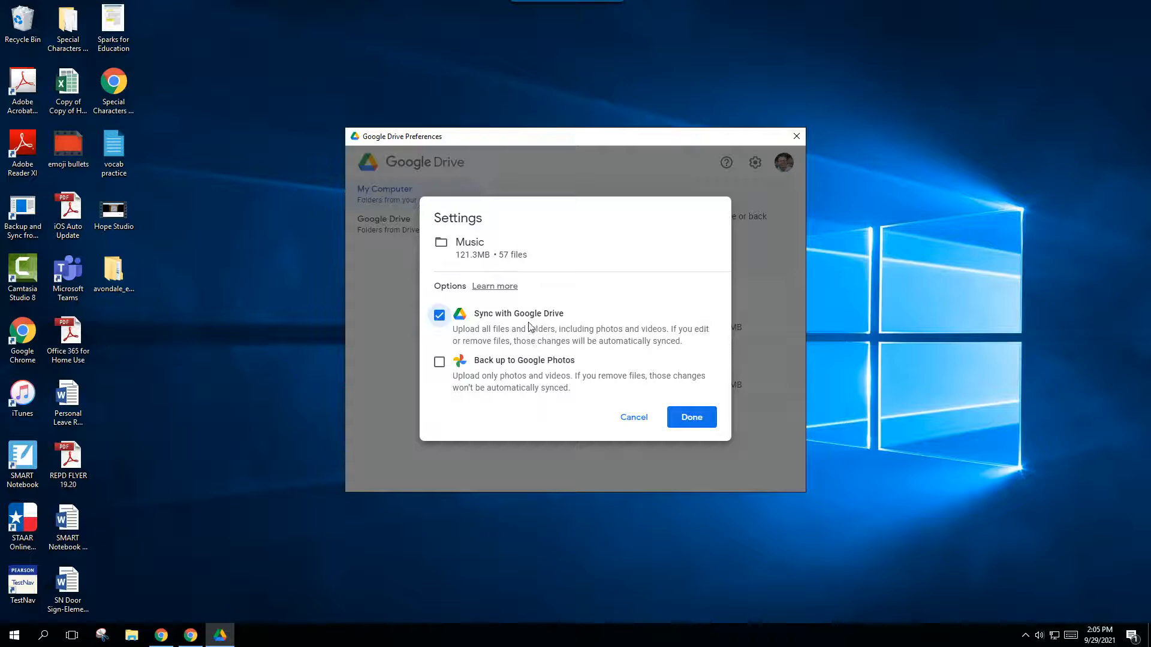
pyautogui.click(702, 417)
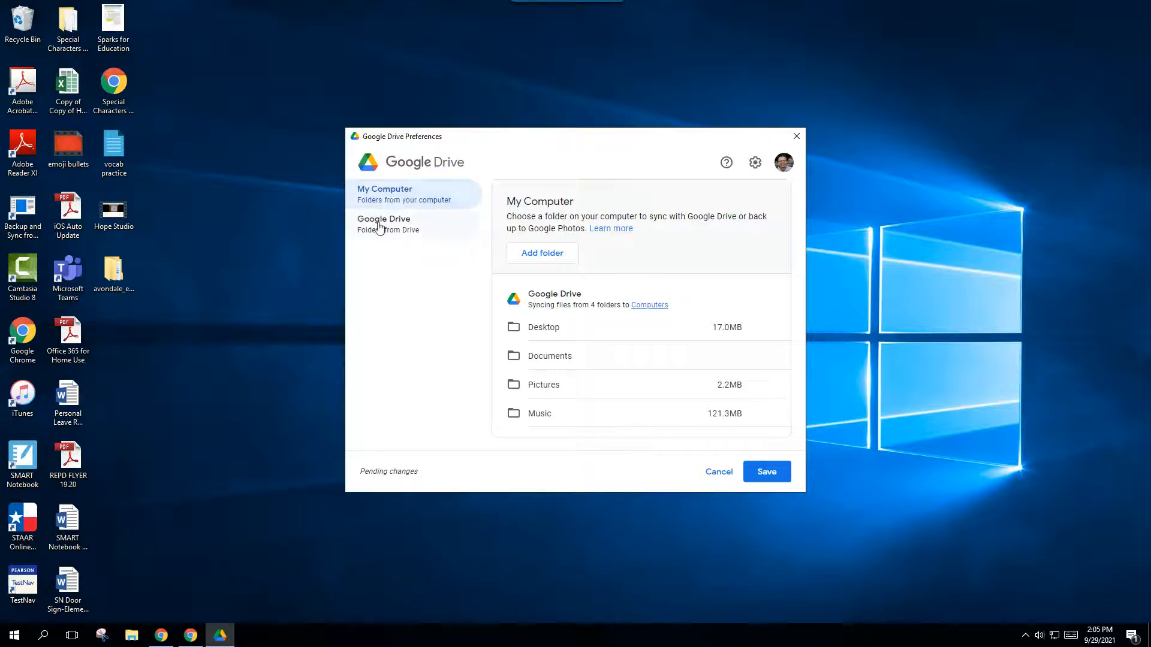
pyautogui.click(398, 226)
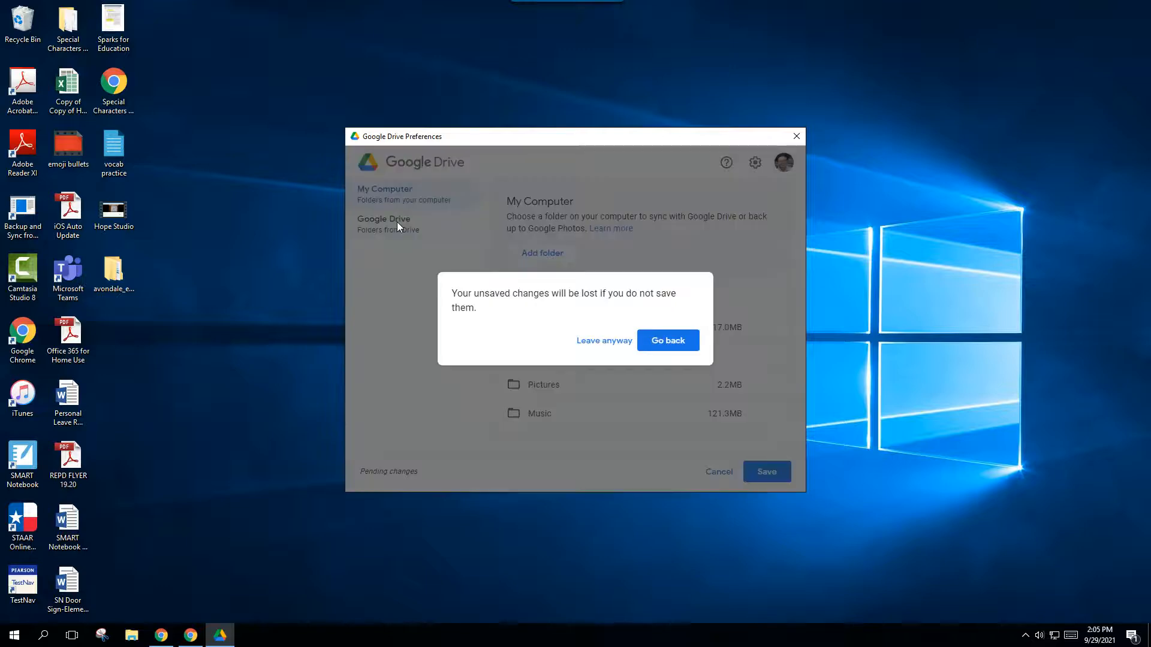
pyautogui.click(679, 341)
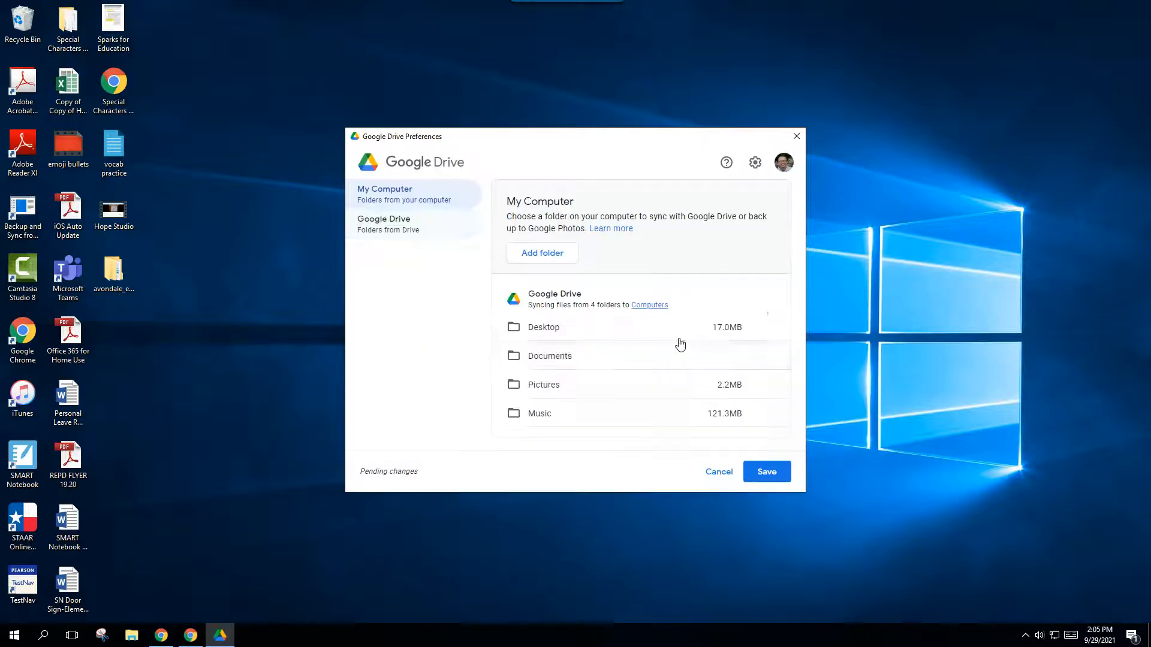
pyautogui.click(775, 476)
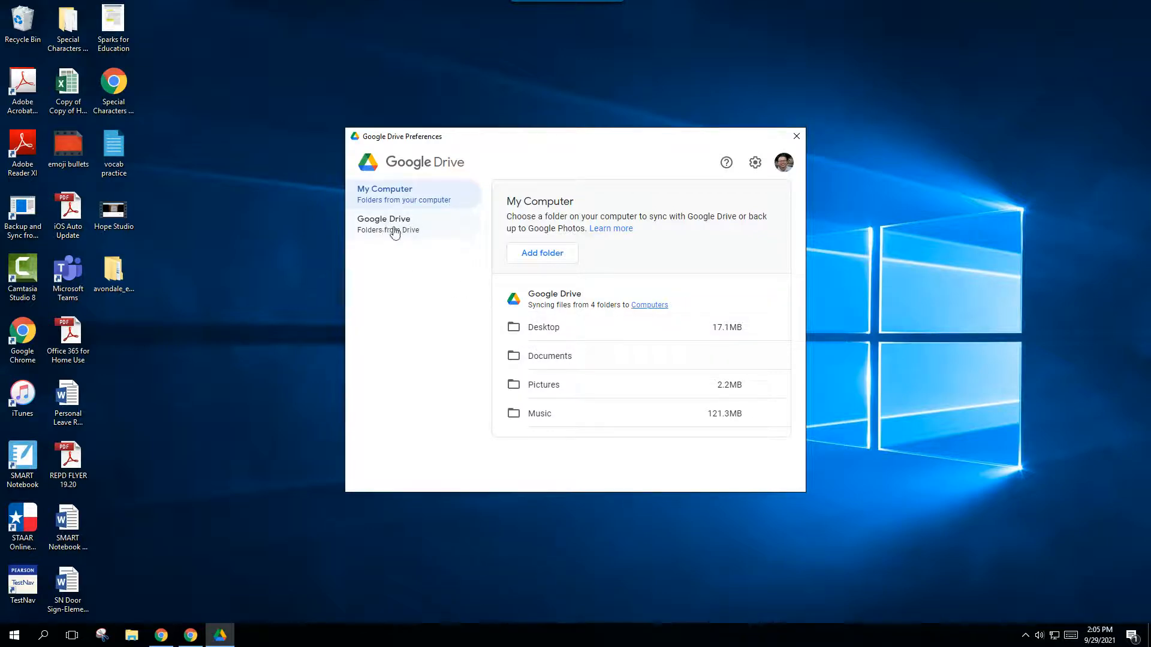
# - Review the My Drive syncing options for streaming and mirroring files, return to the My Computer folders, and close the preferences
pyautogui.click(393, 233)
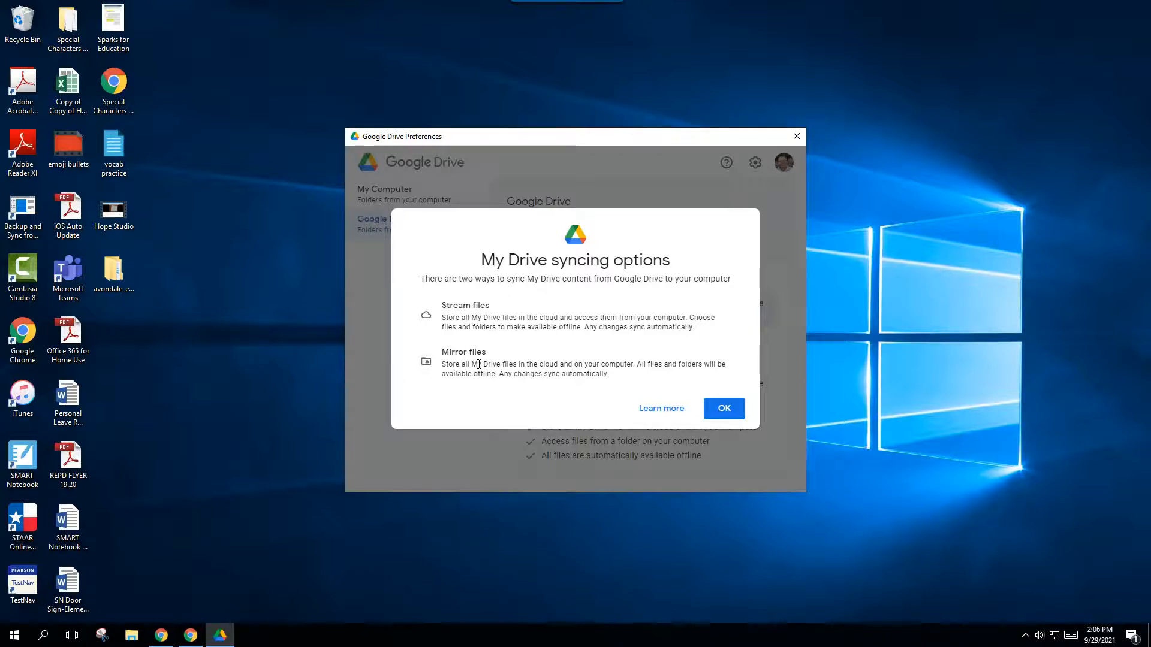
pyautogui.click(725, 409)
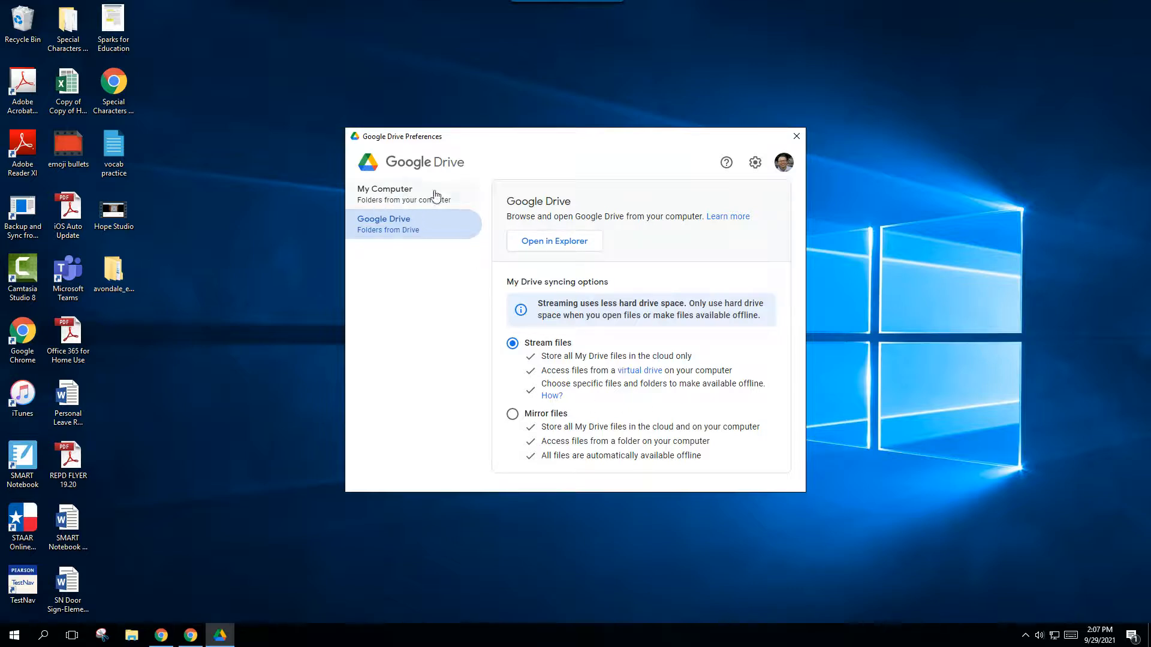
pyautogui.click(415, 199)
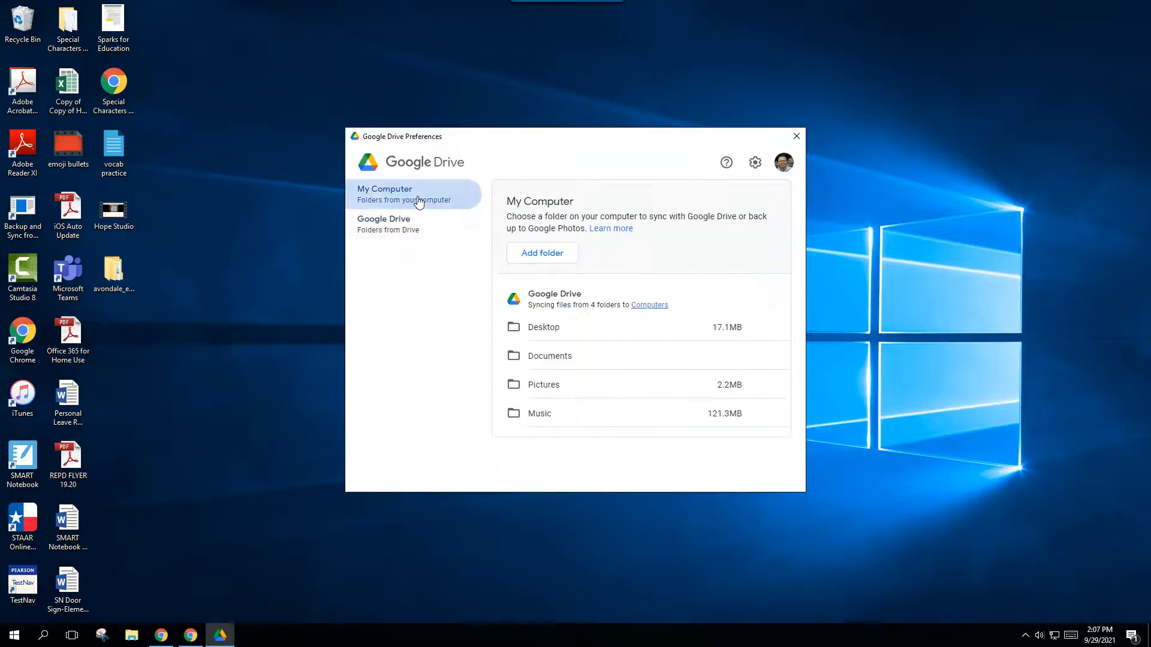
pyautogui.click(796, 137)
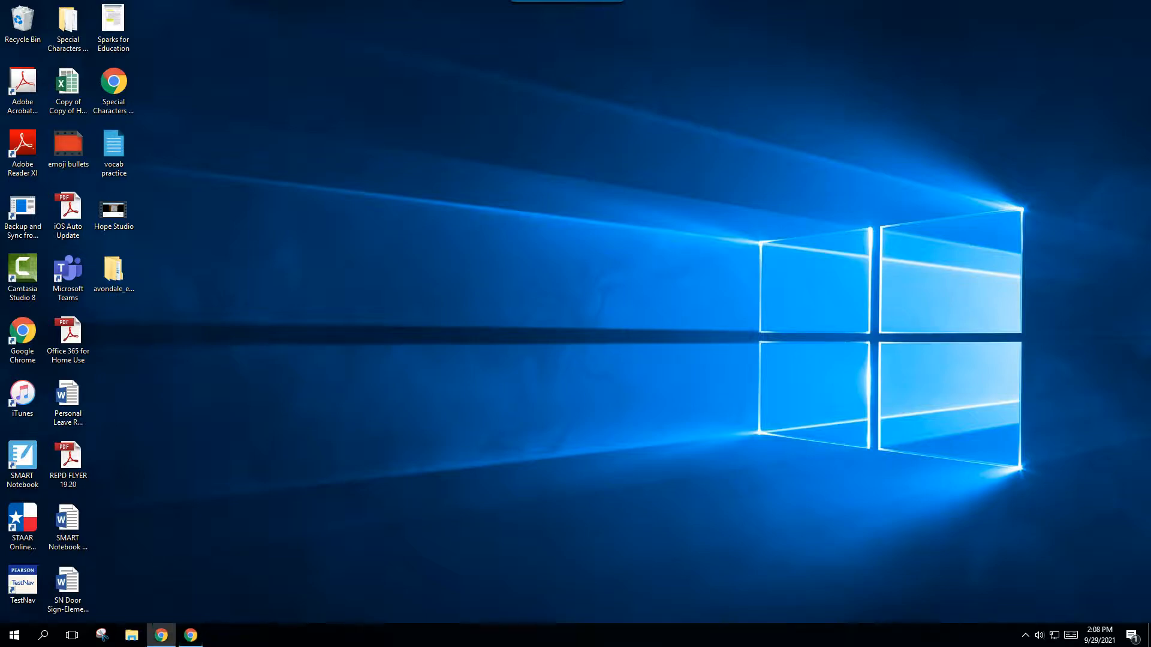
# - Switch to Chrome and open Google Drive from the Google apps on a new tab page
pyautogui.moveTo(1150, 152); pyautogui.dragTo(473, 0)
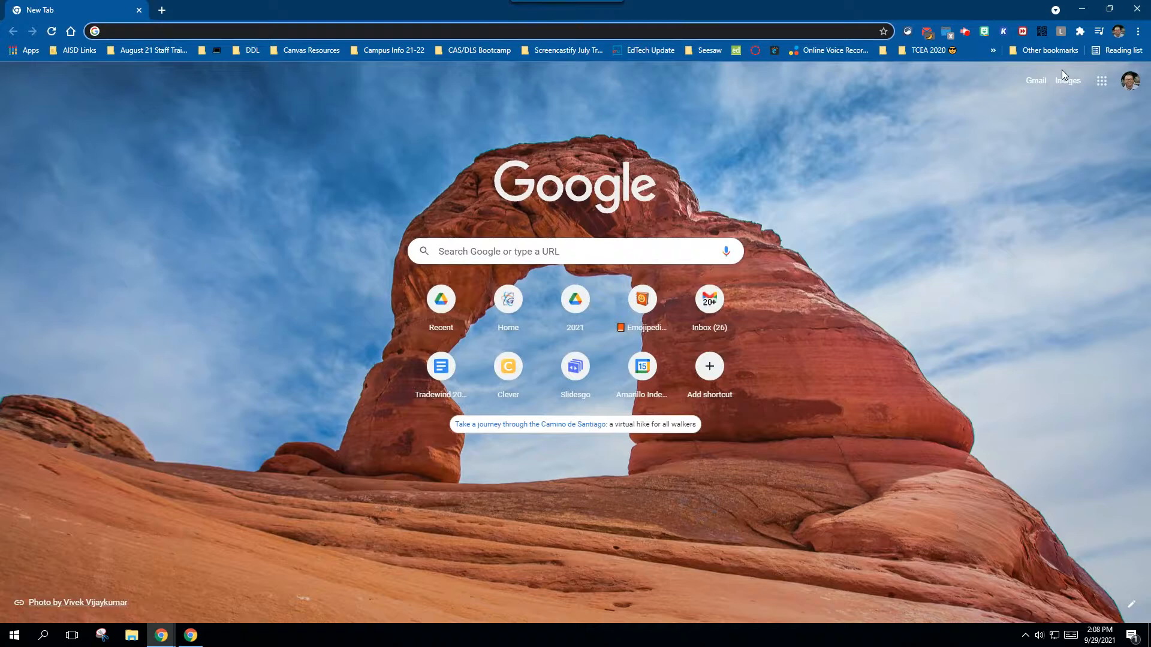
pyautogui.click(1102, 81)
pyautogui.click(1054, 137)
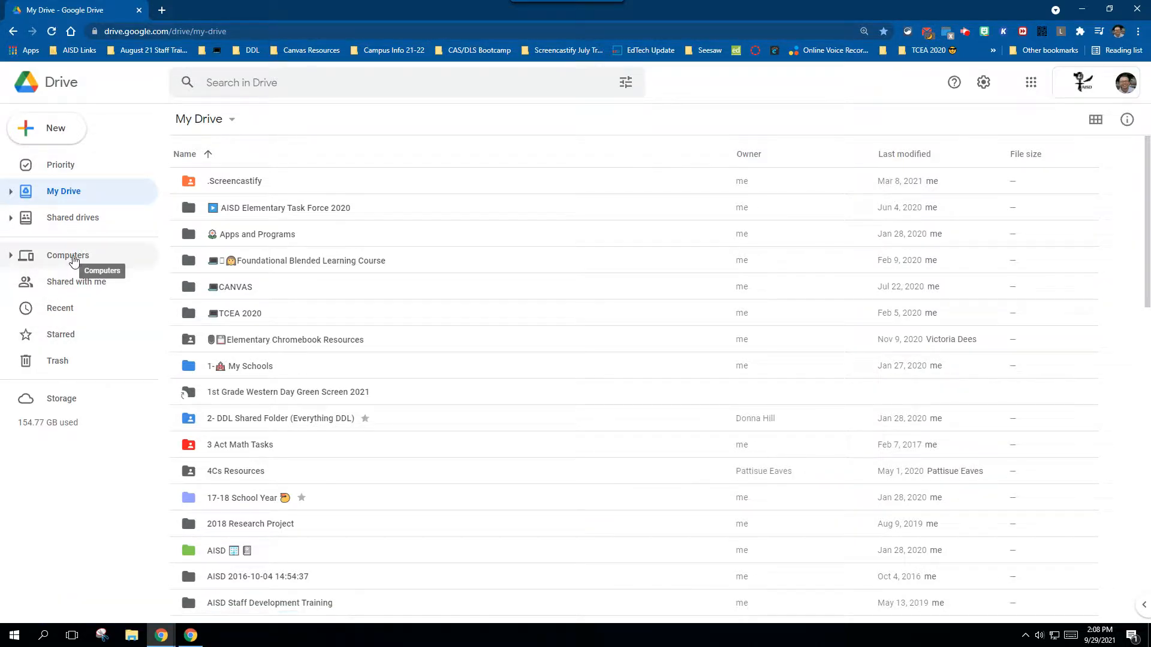
# - Open the Computers section of Drive and check the folders stored under My PC and My Computer
pyautogui.click(74, 260)
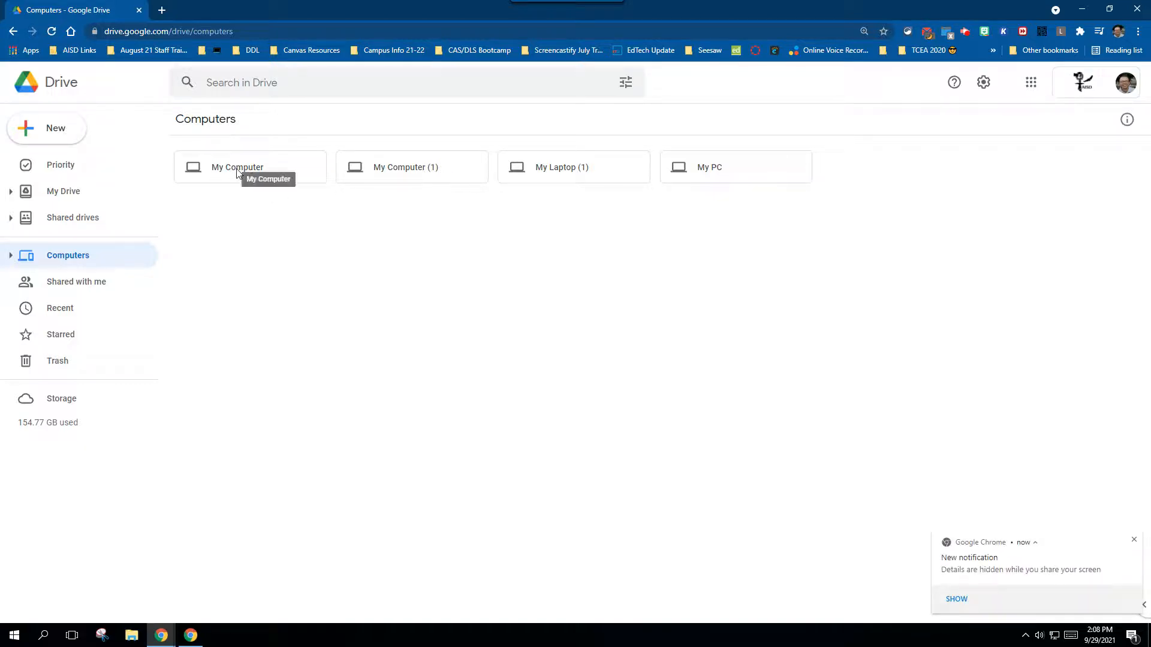
pyautogui.click(1136, 540)
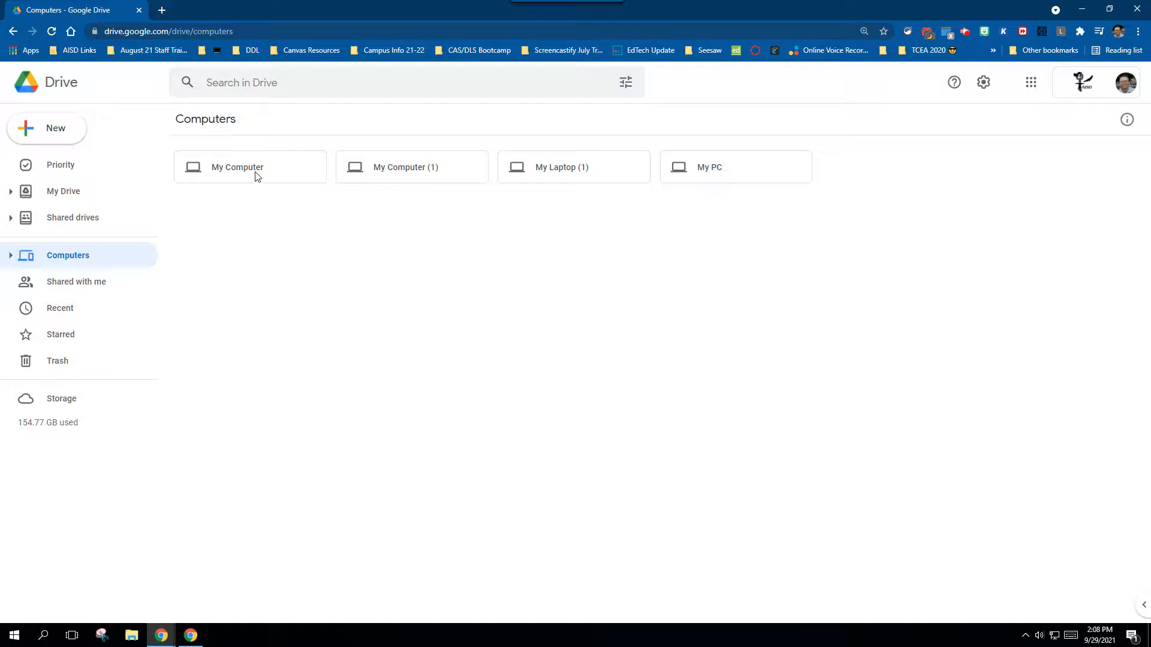
pyautogui.doubleClick(721, 172)
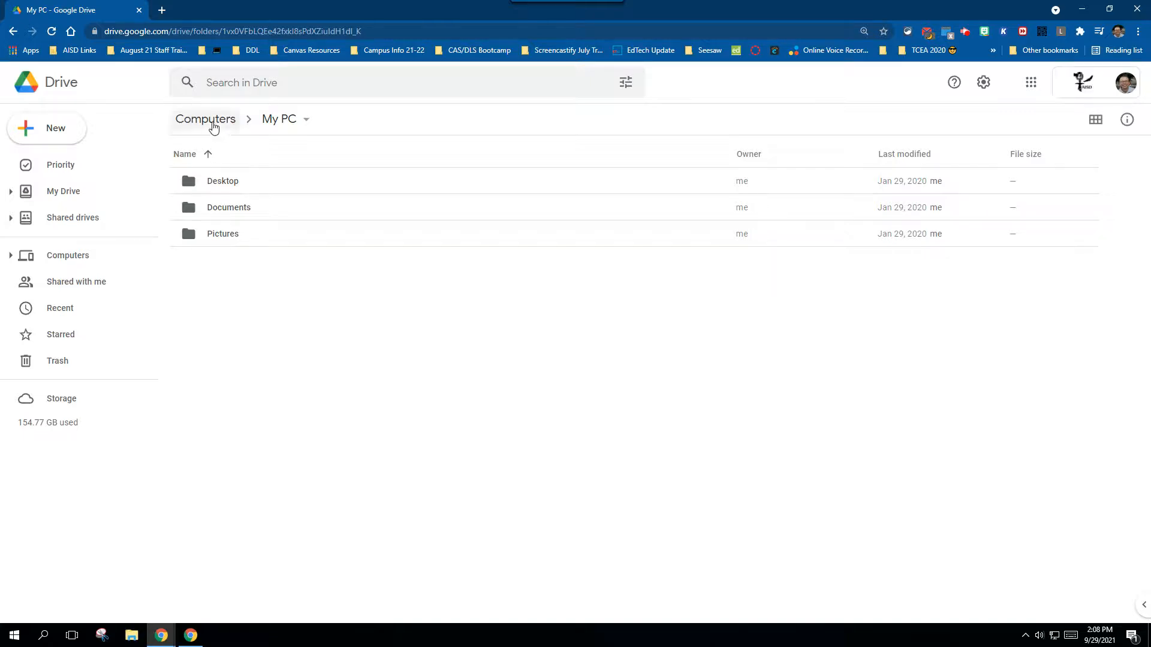
pyautogui.click(213, 126)
pyautogui.doubleClick(235, 171)
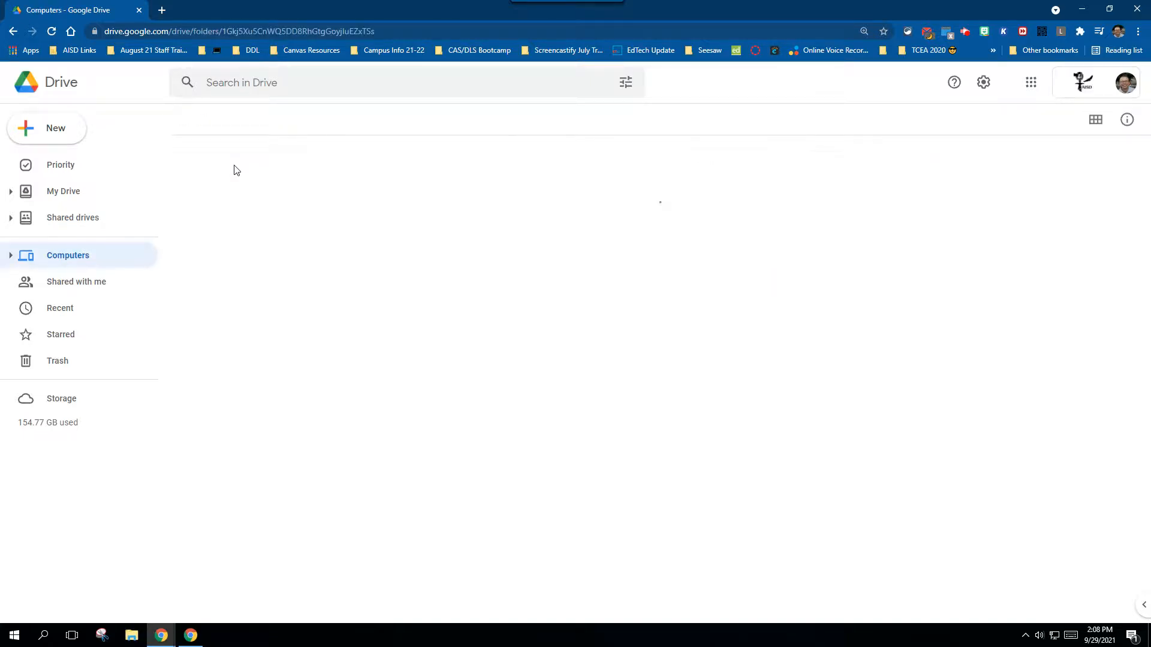
pyautogui.click(215, 115)
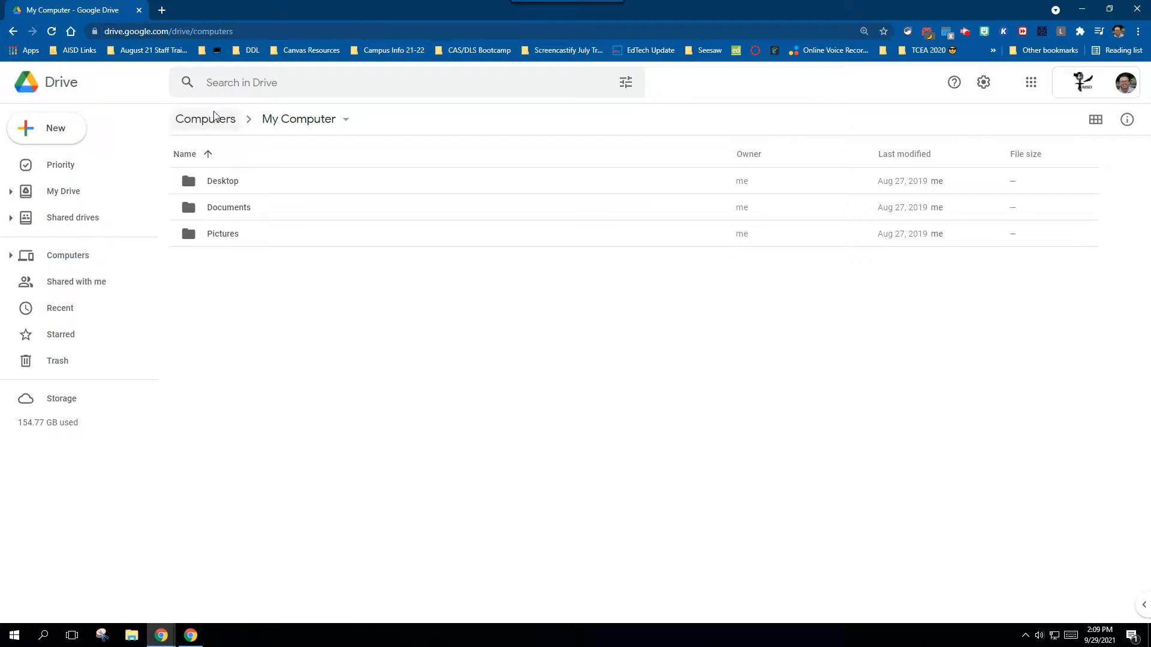
# - Open My Computer (1) and rename it Lamar Desktop 2021-22
pyautogui.doubleClick(405, 174)
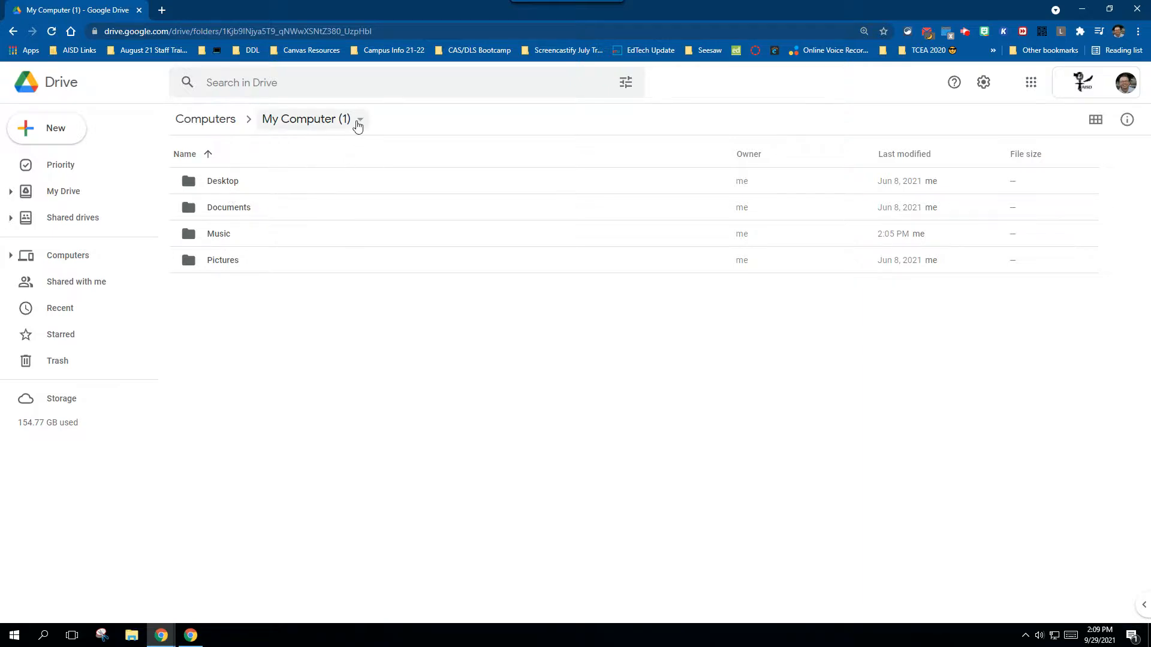
pyautogui.click(358, 123)
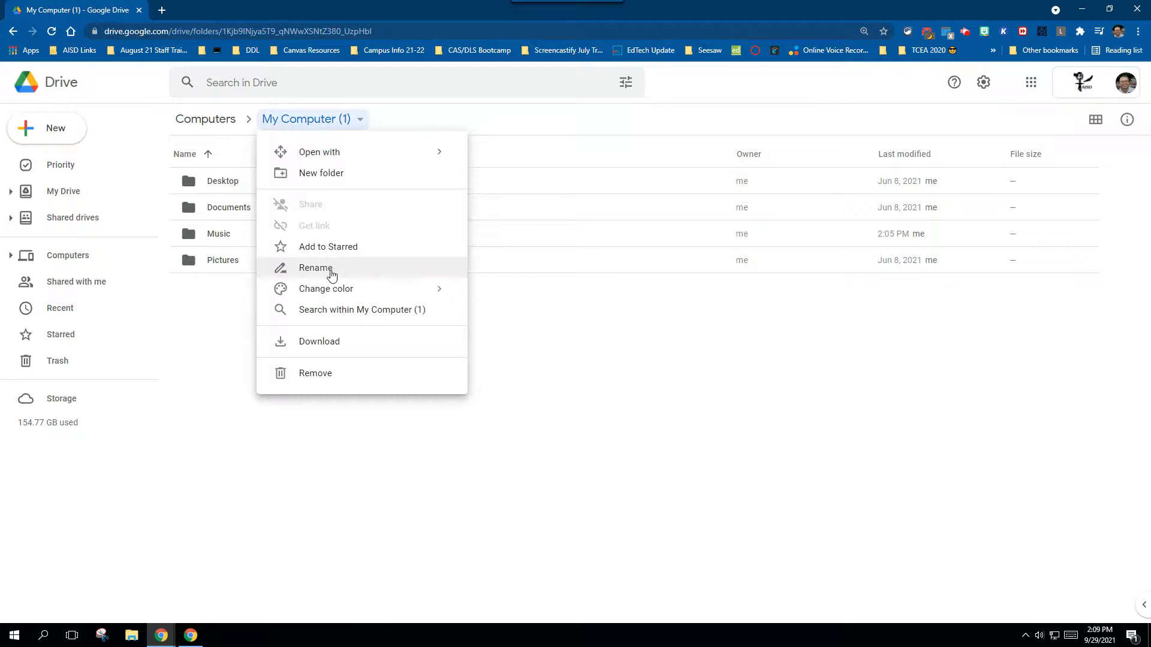
pyautogui.click(330, 268)
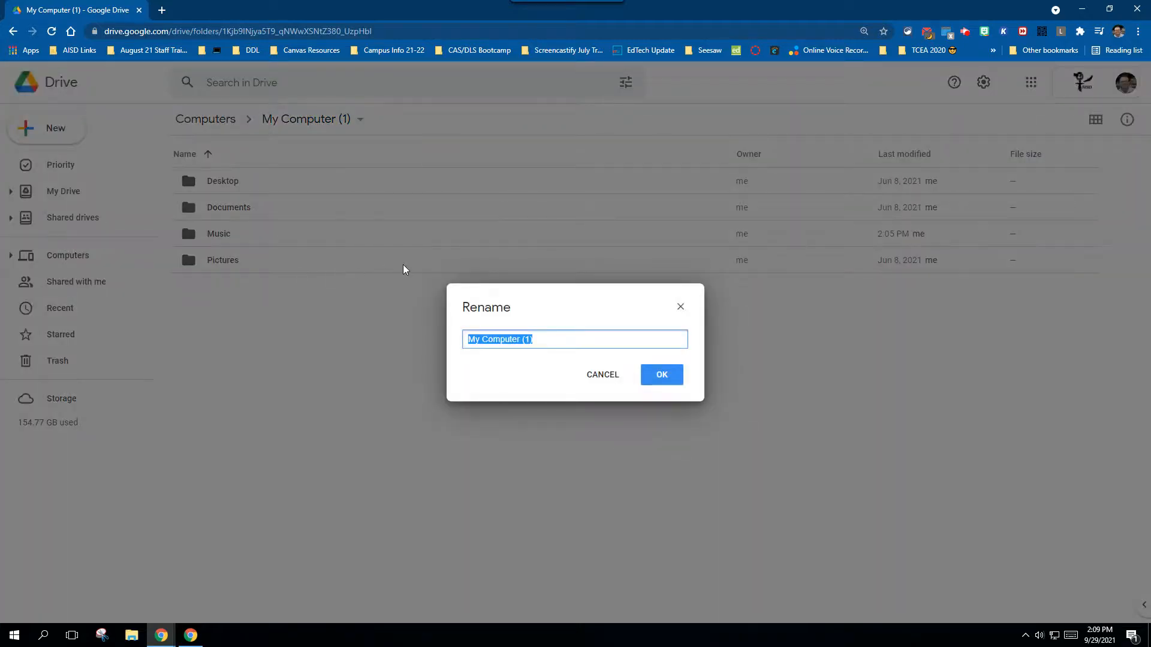
pyautogui.write('Lamar Desktop 20')
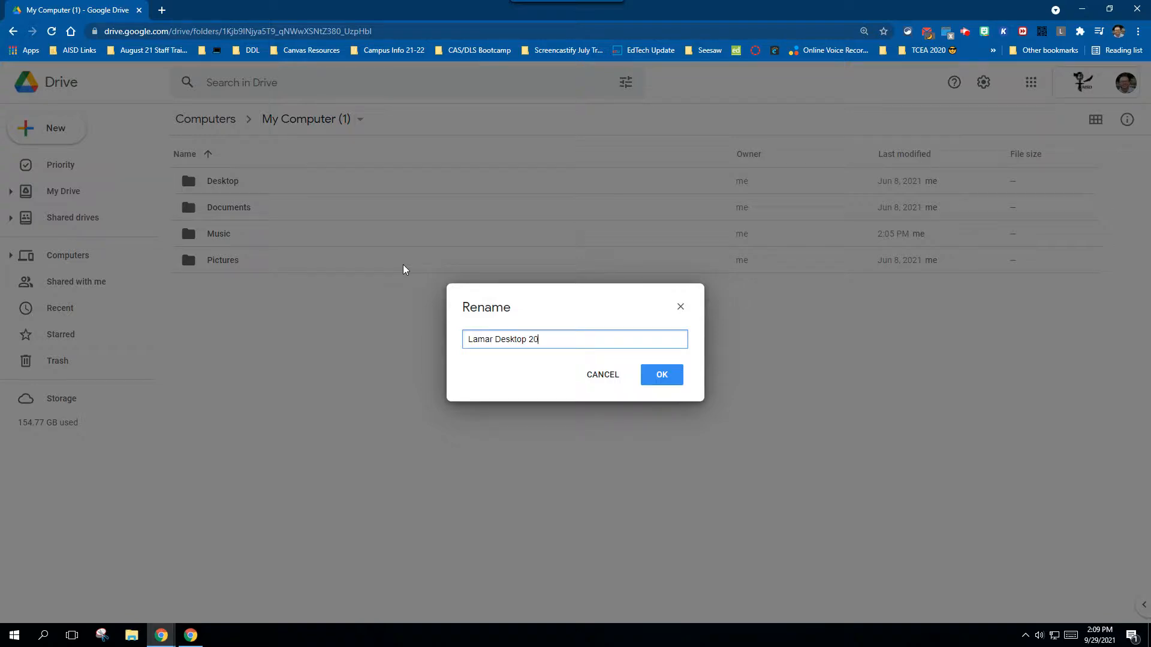
pyautogui.write('21-22')
pyautogui.click(660, 379)
pyautogui.click(661, 379)
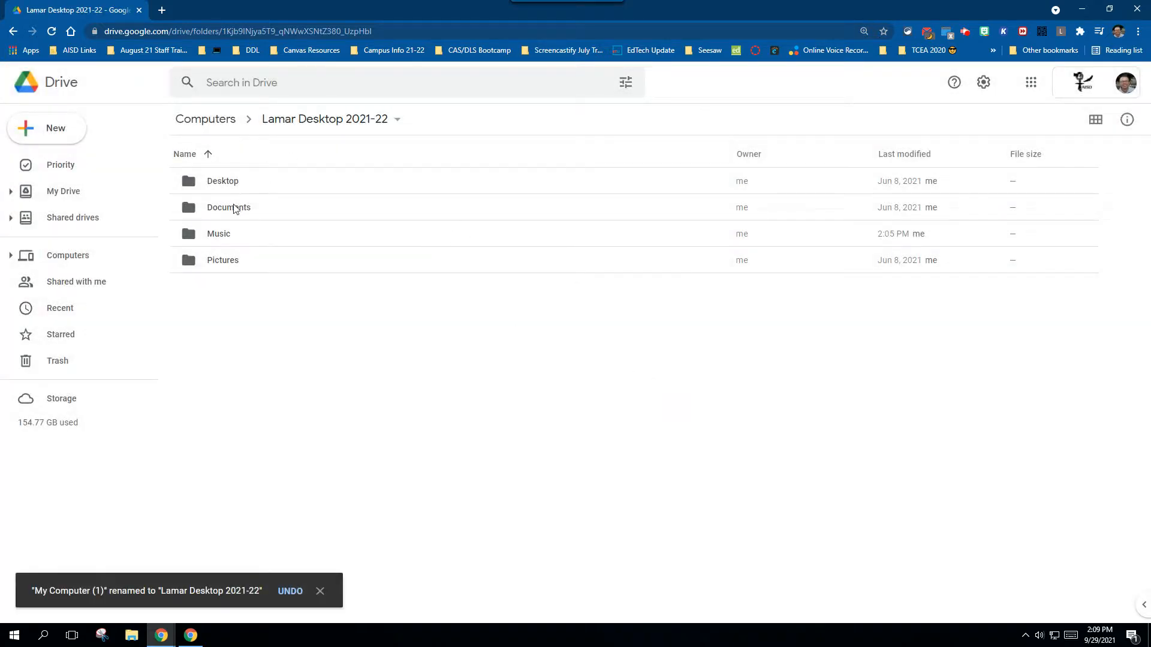
# - Open the Documents folder of Lamar Desktop 2021-22 and look through its synced files and subfolders
pyautogui.doubleClick(194, 214)
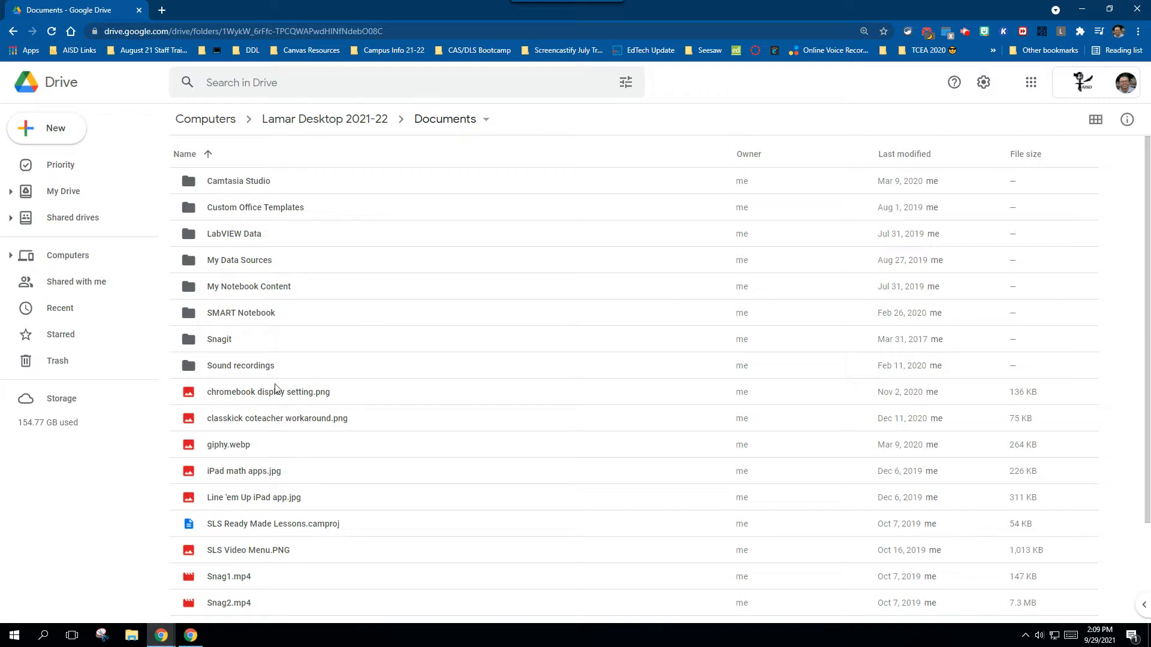
pyautogui.scroll(-2, 269, 313)
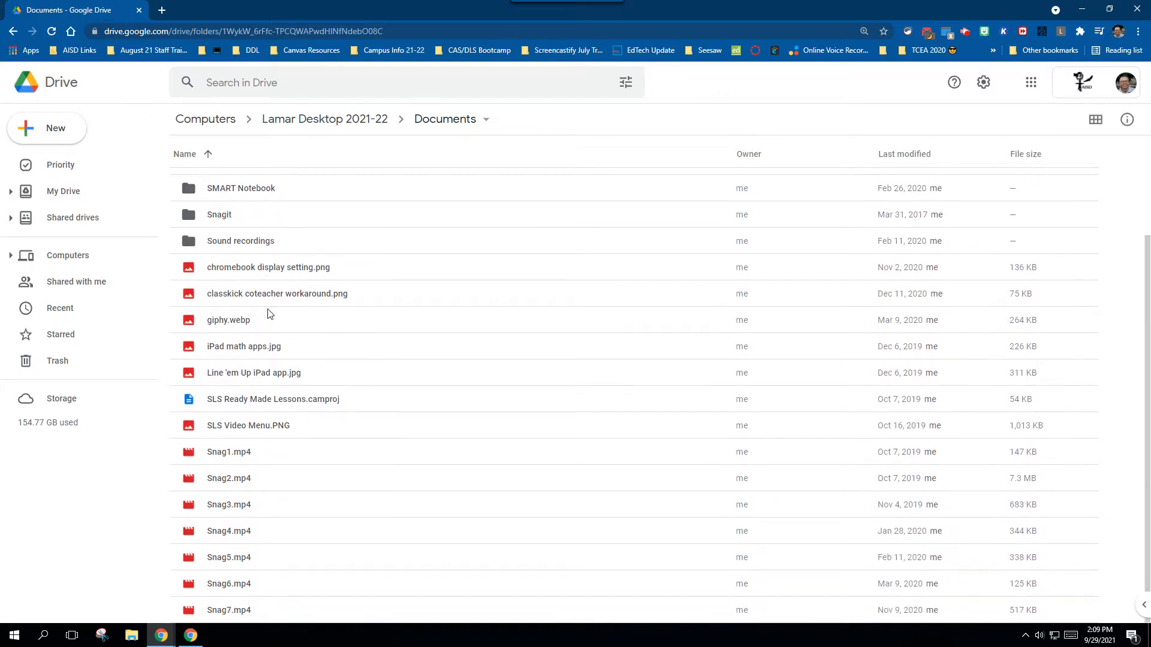
pyautogui.scroll(2, 269, 314)
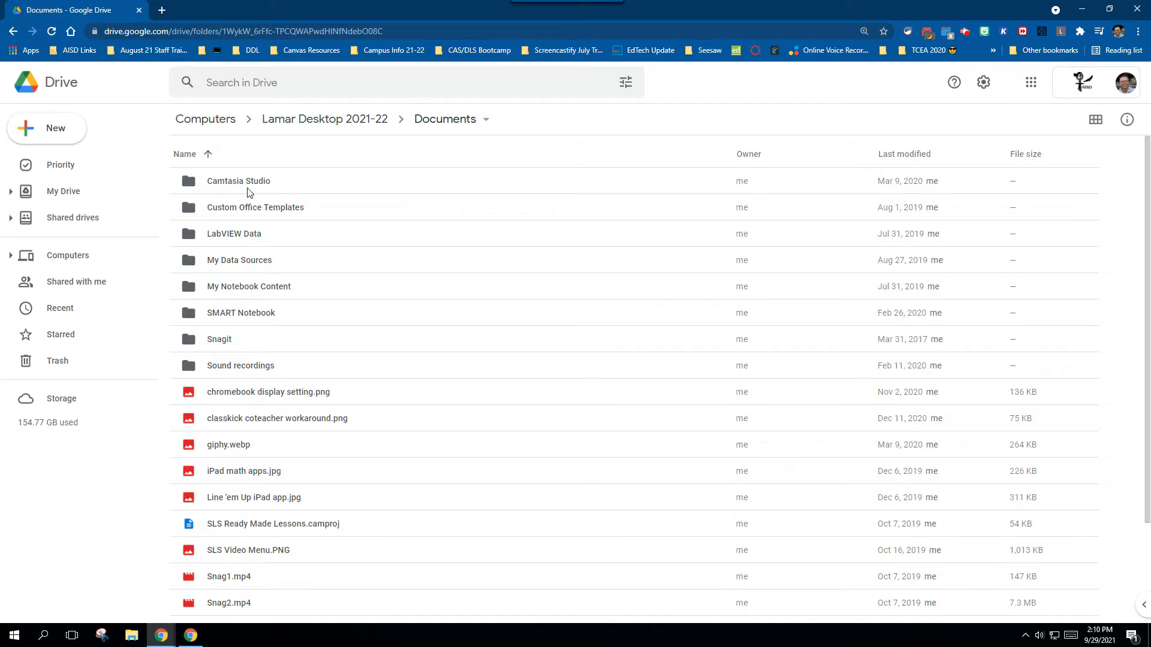
# - Reopen Lamar Desktop 2021-22 from the Computers list to review its folders, and close the browser window
pyautogui.click(211, 123)
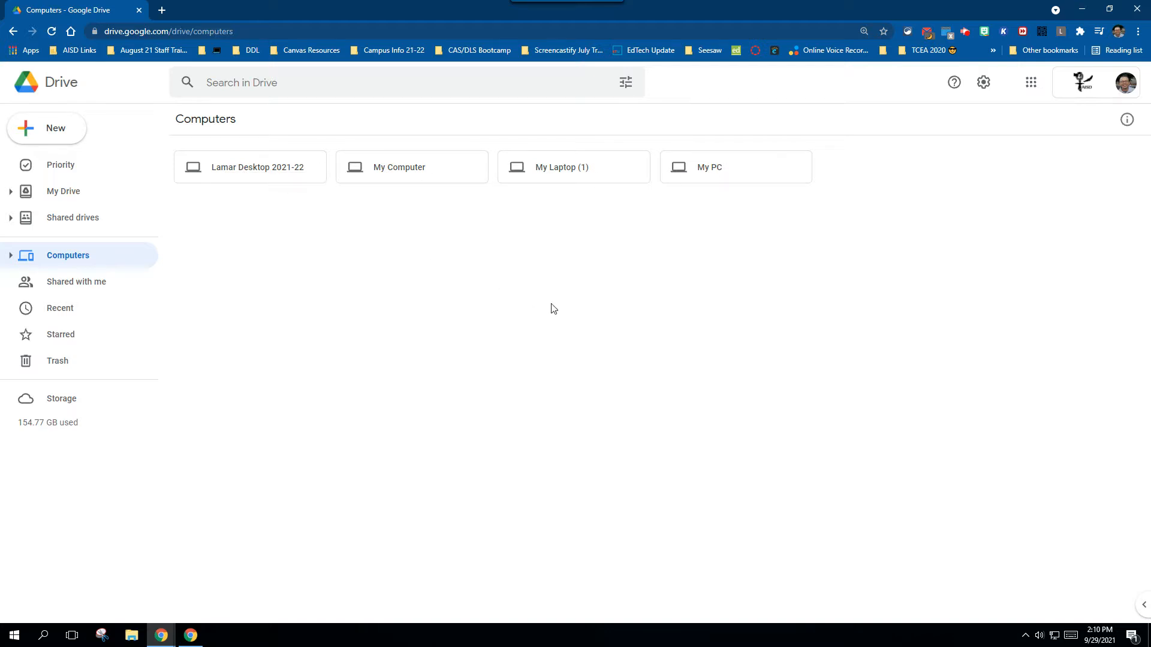
pyautogui.doubleClick(279, 173)
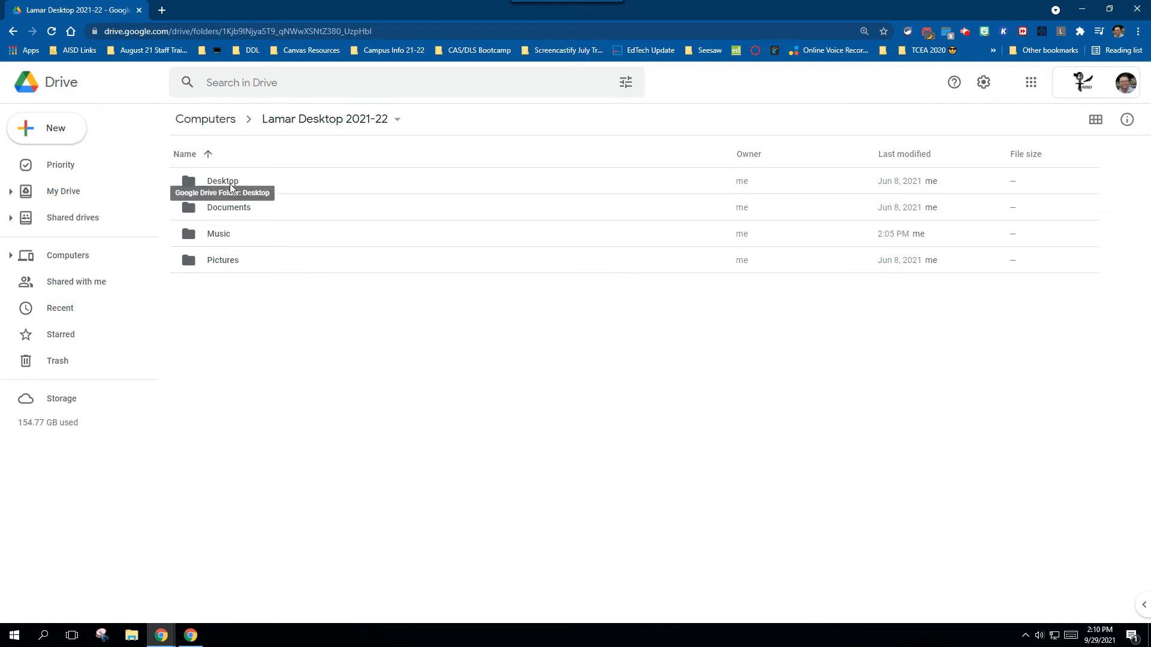
pyautogui.click(1134, 11)
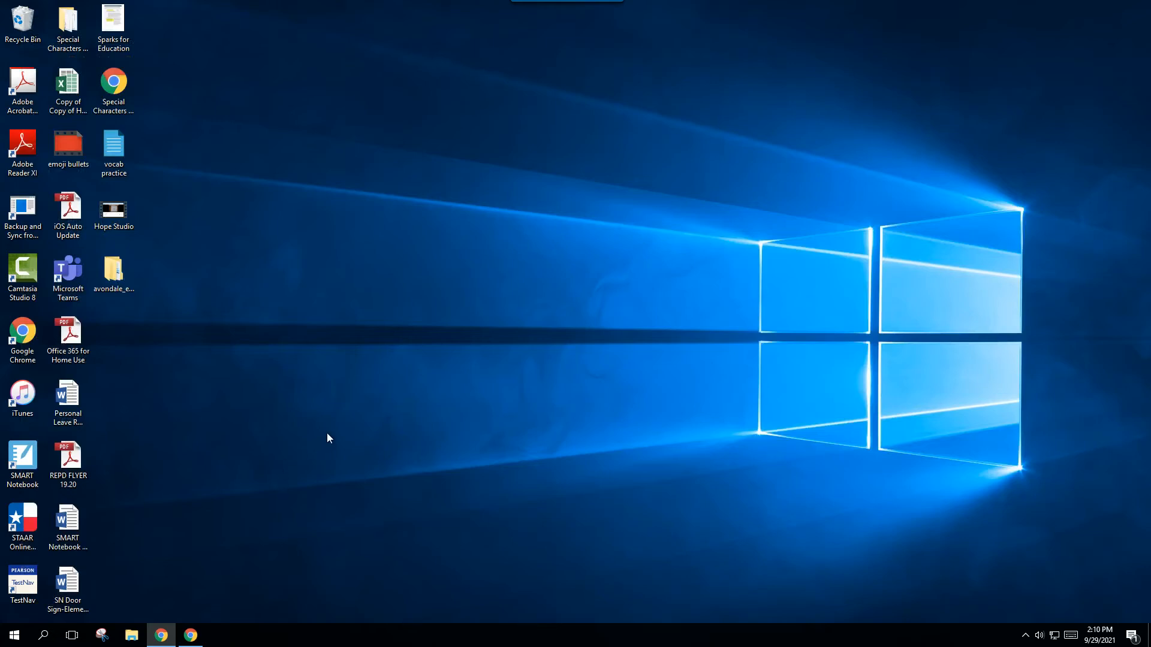